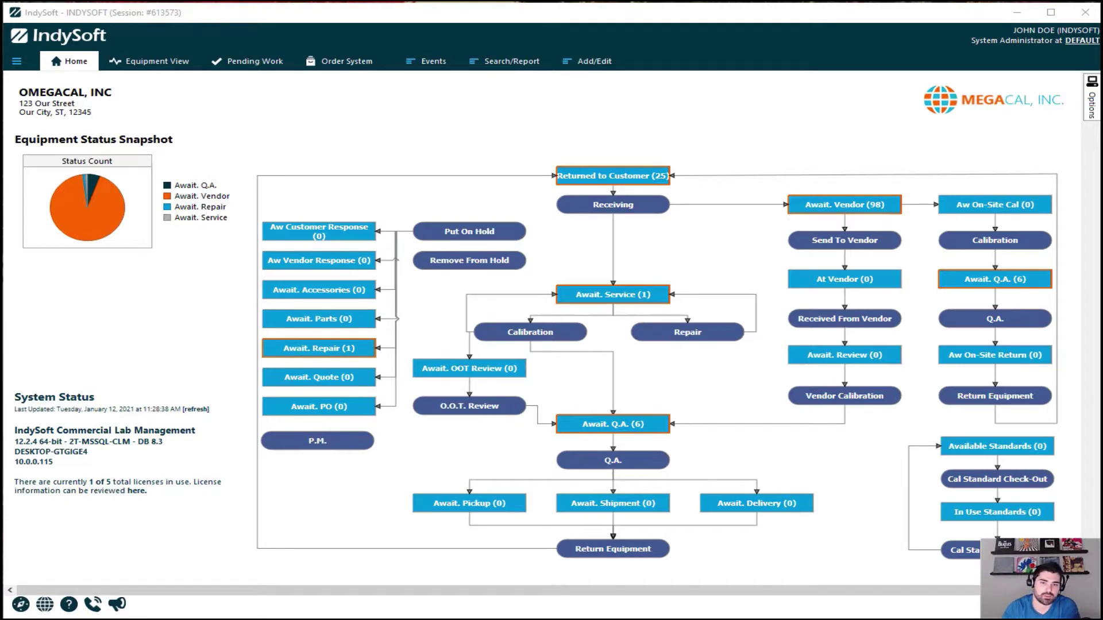
- Preview the Read Only home layout, and return to the Home Layout Multi Panel view
right_click(594, 336)
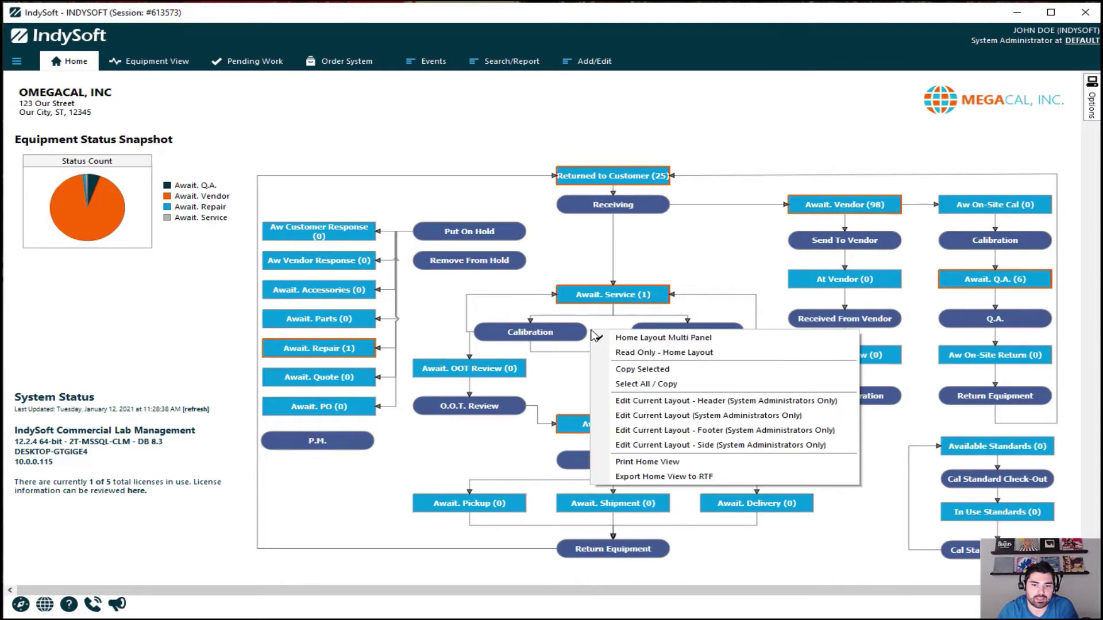
left_click(624, 354)
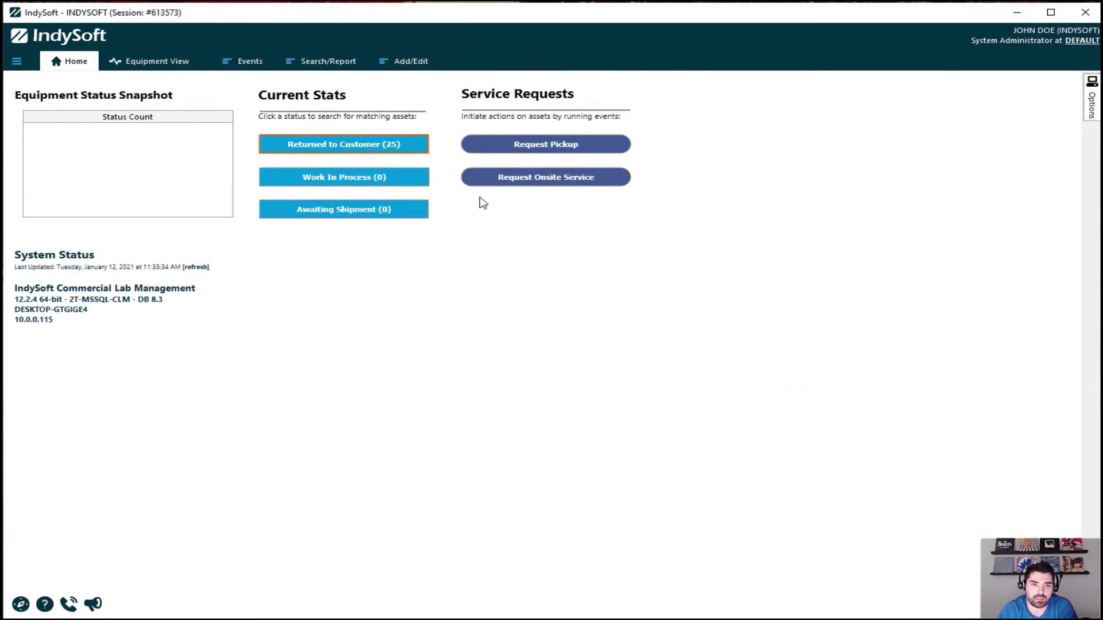
right_click(514, 276)
left_click(561, 287)
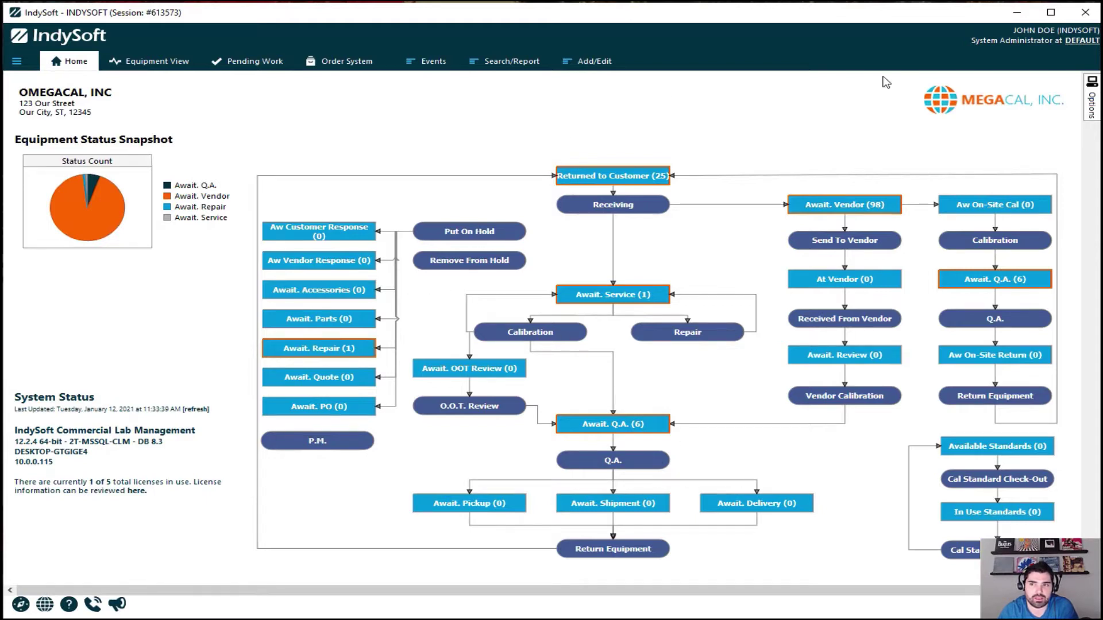
- Open LayoutBuilder on the home layouts and reposition its window over the home screen
left_click(1092, 113)
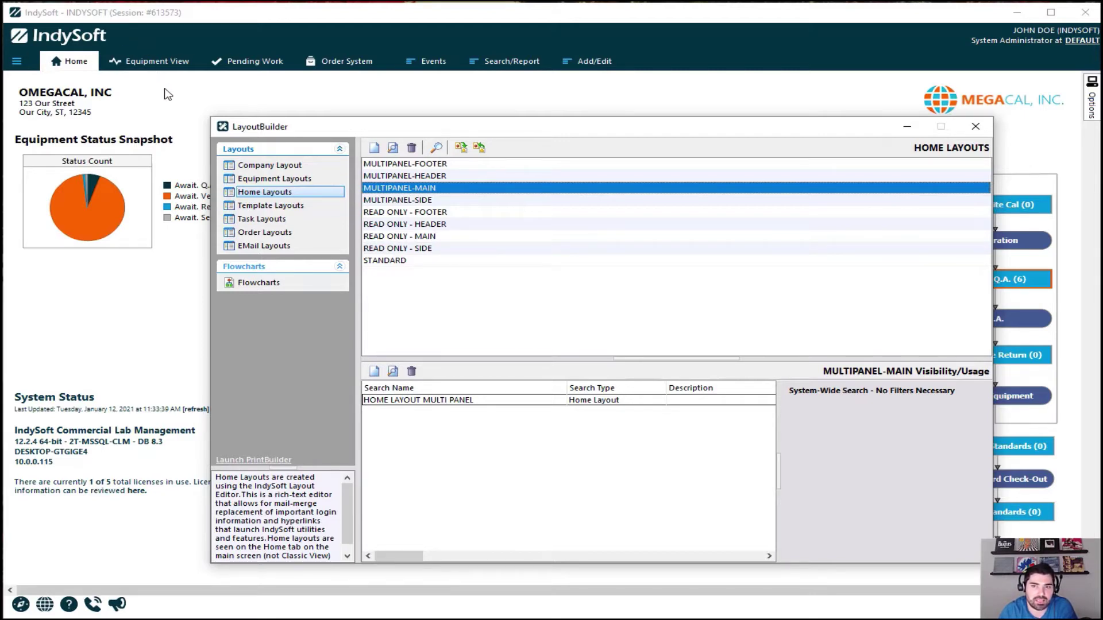
left_click_drag(451, 127, 418, 118)
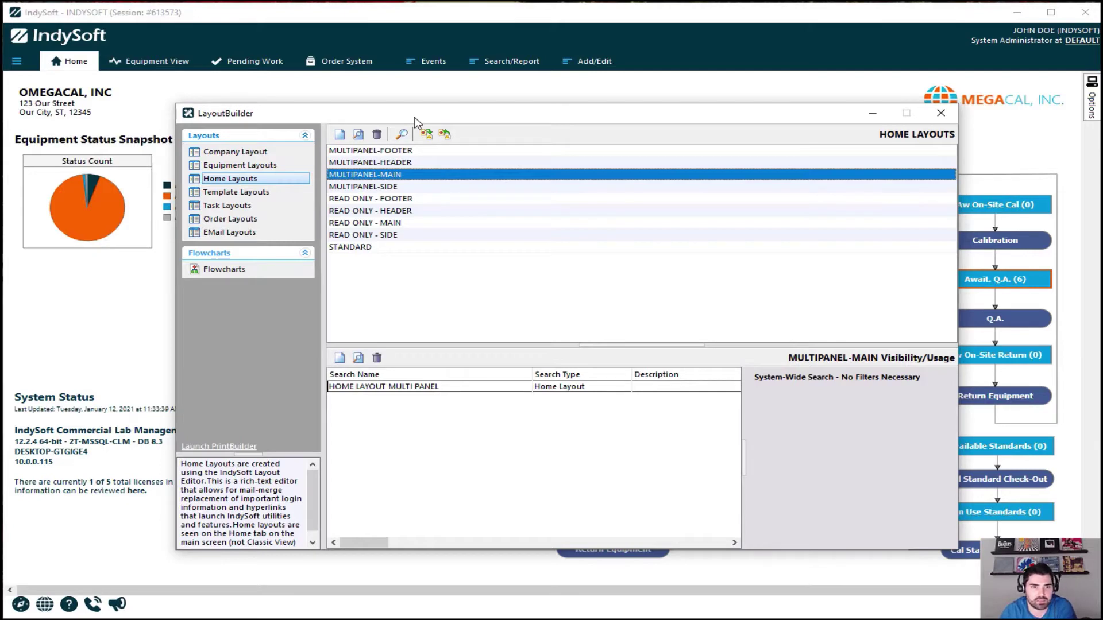
left_click_drag(458, 119, 470, 496)
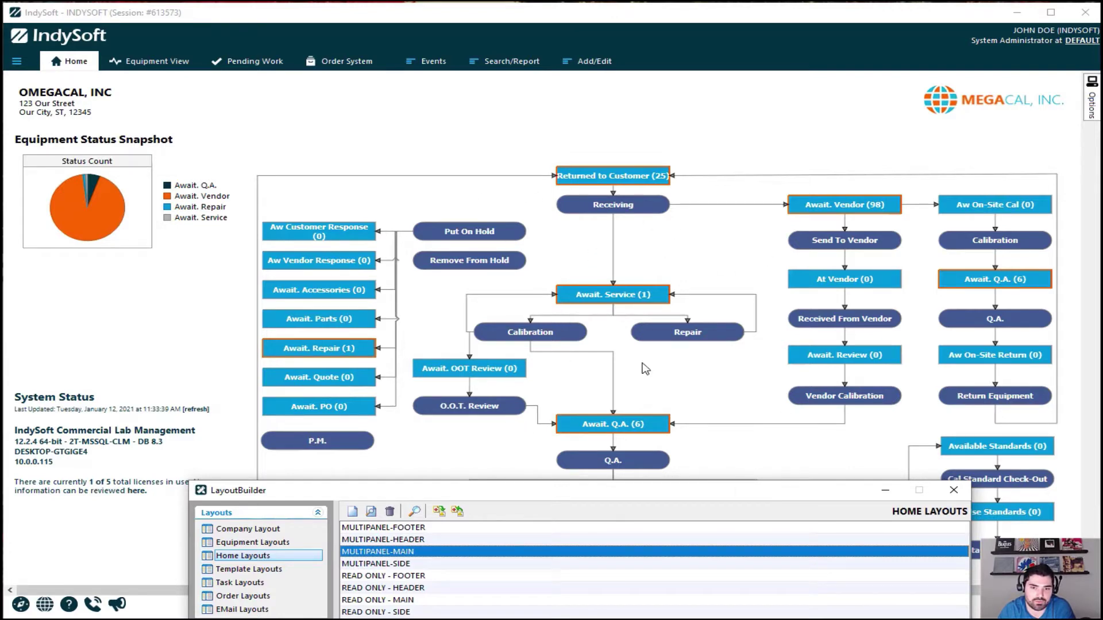
left_click_drag(766, 502, 770, 154)
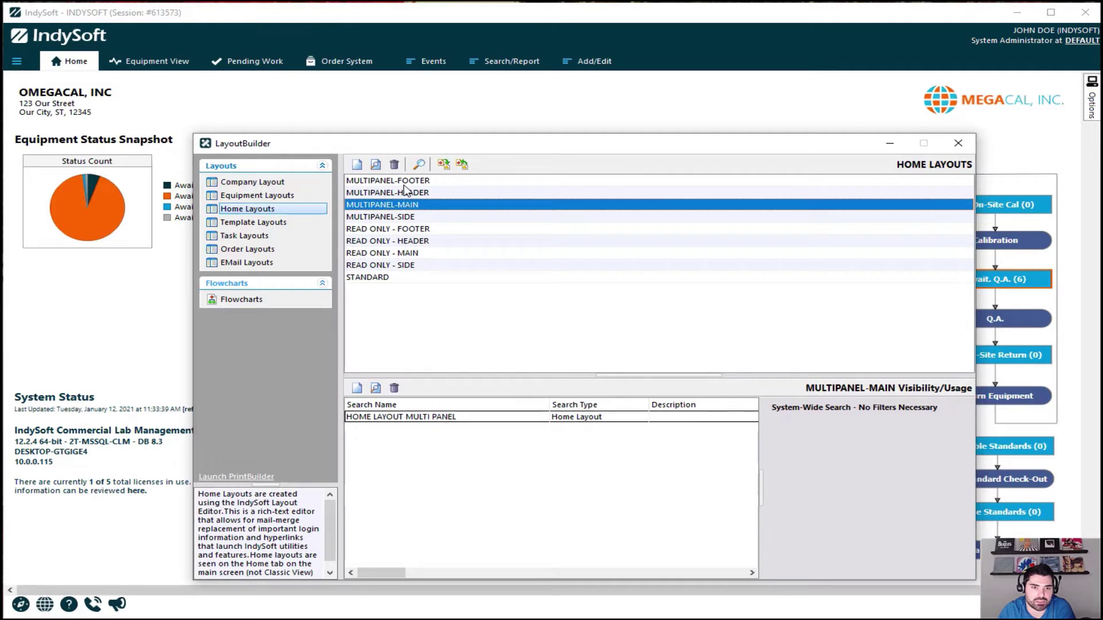
- Check the visibility and usage of the MULTIPANEL-SIDE, MULTIPANEL-FOOTER and MULTIPANEL-MAIN layouts
left_click(400, 219)
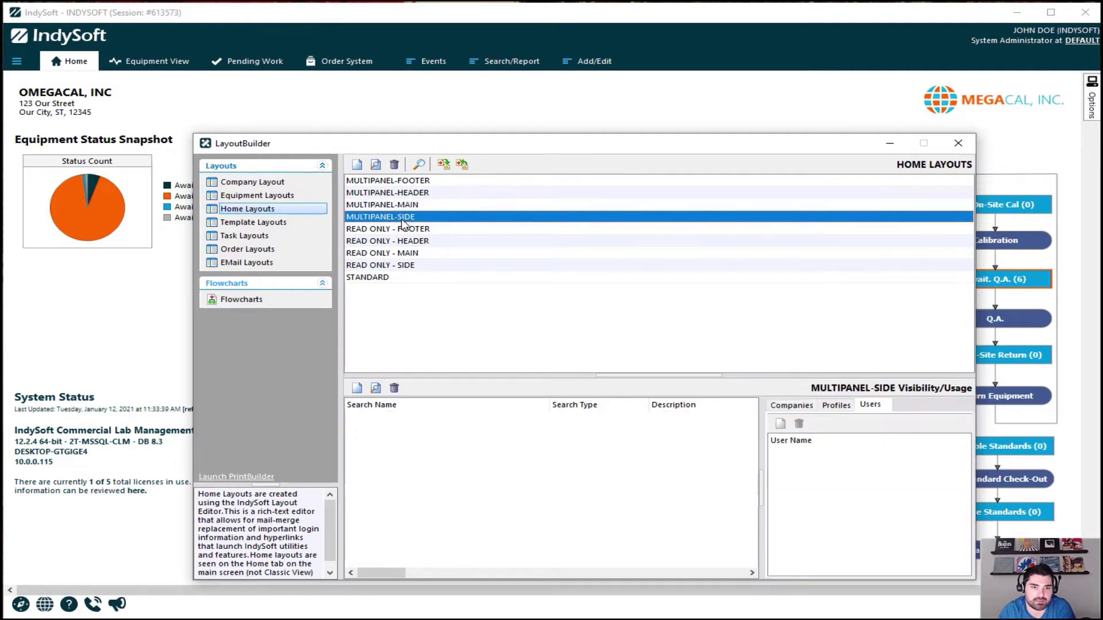
left_click(372, 181)
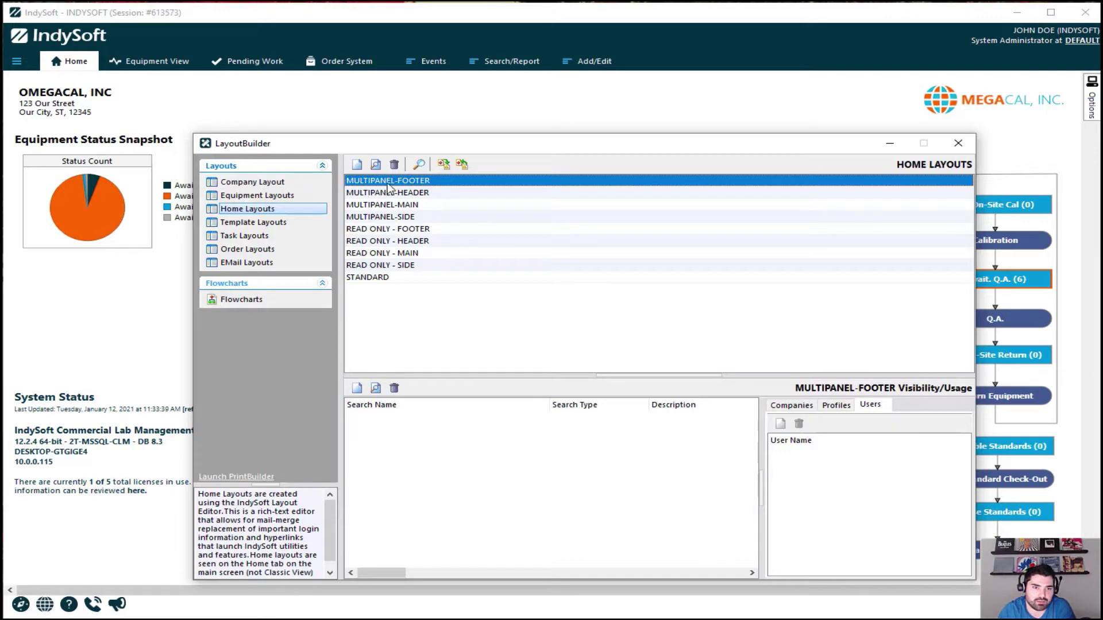
left_click(378, 205)
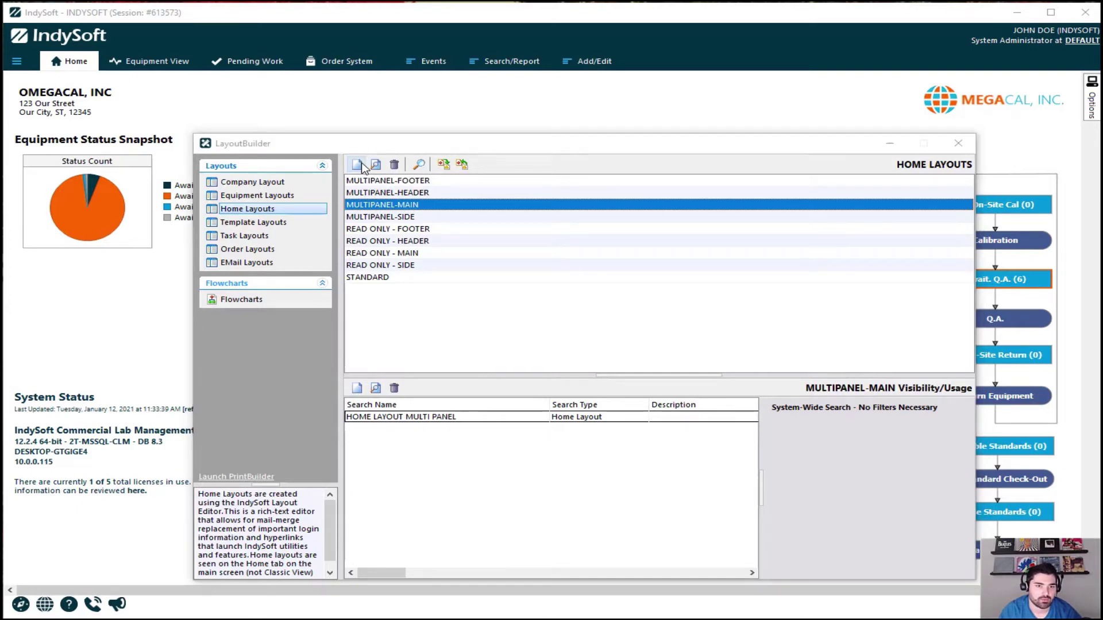
- Start a new home layout template named TECH-FOOTER
left_click(362, 166)
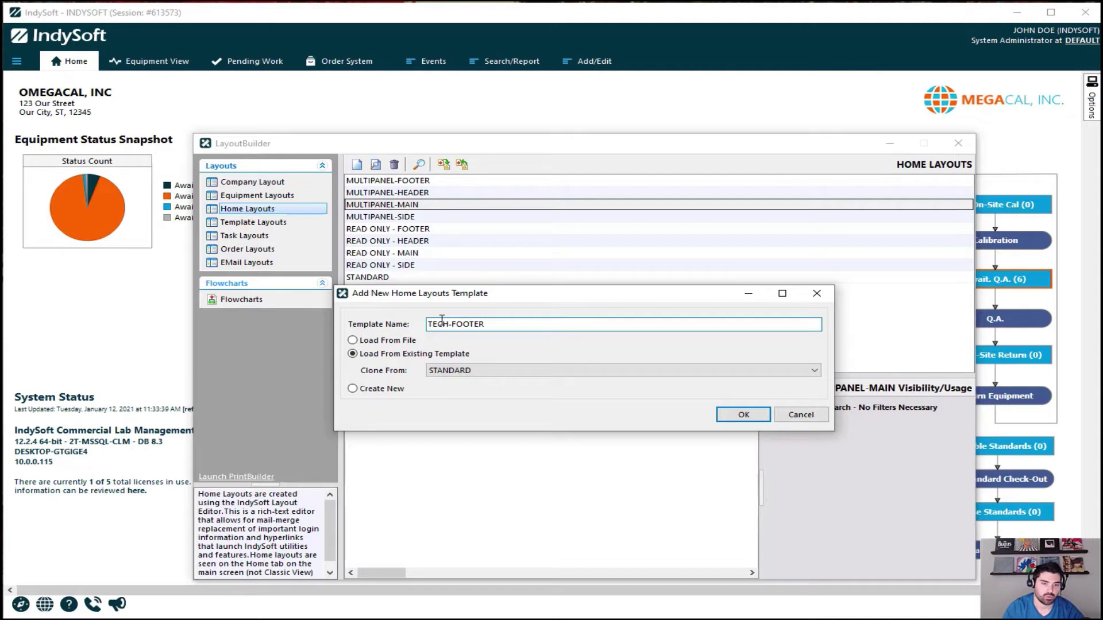
- Try ADMIN and CHARLESTON as prefixes in the new template's name, and restore the name TECH-FOOTER
left_click(450, 324)
key("BackSpace")
key("BackSpace")
key("BackSpace")
key("BackSpace")
type("ADMIN")
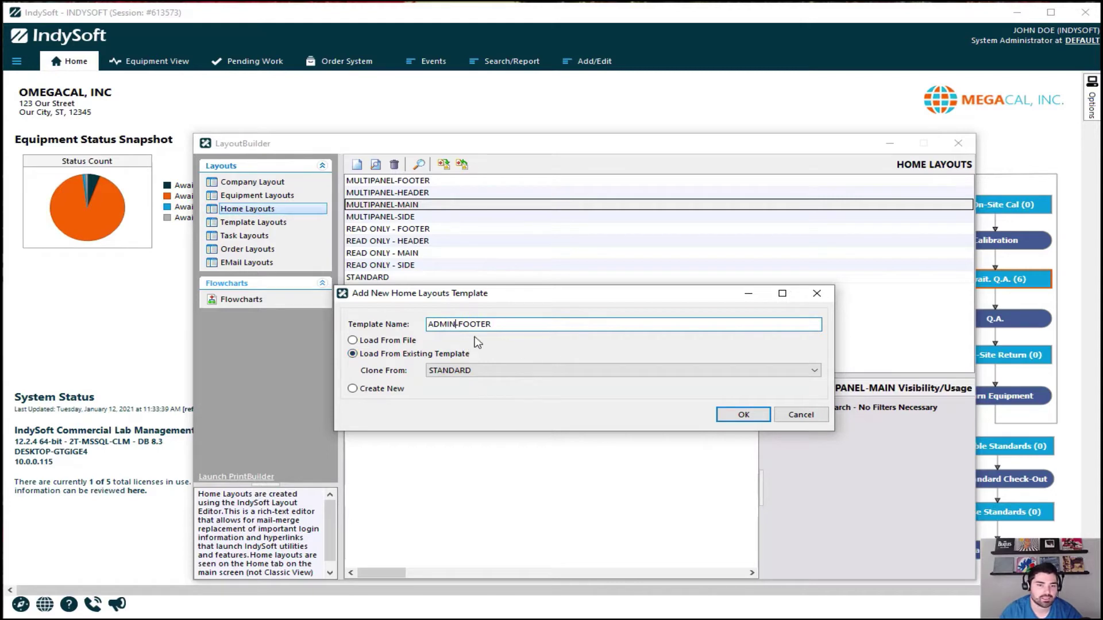
left_click_drag(510, 326, 402, 339)
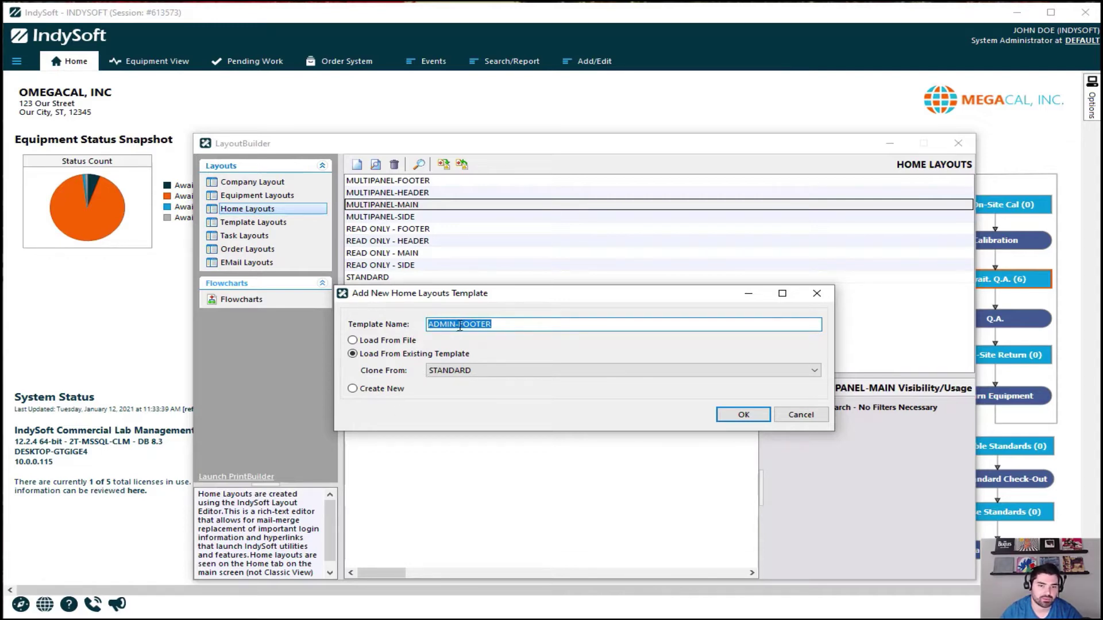
left_click(457, 326)
left_click_drag(457, 326, 426, 326)
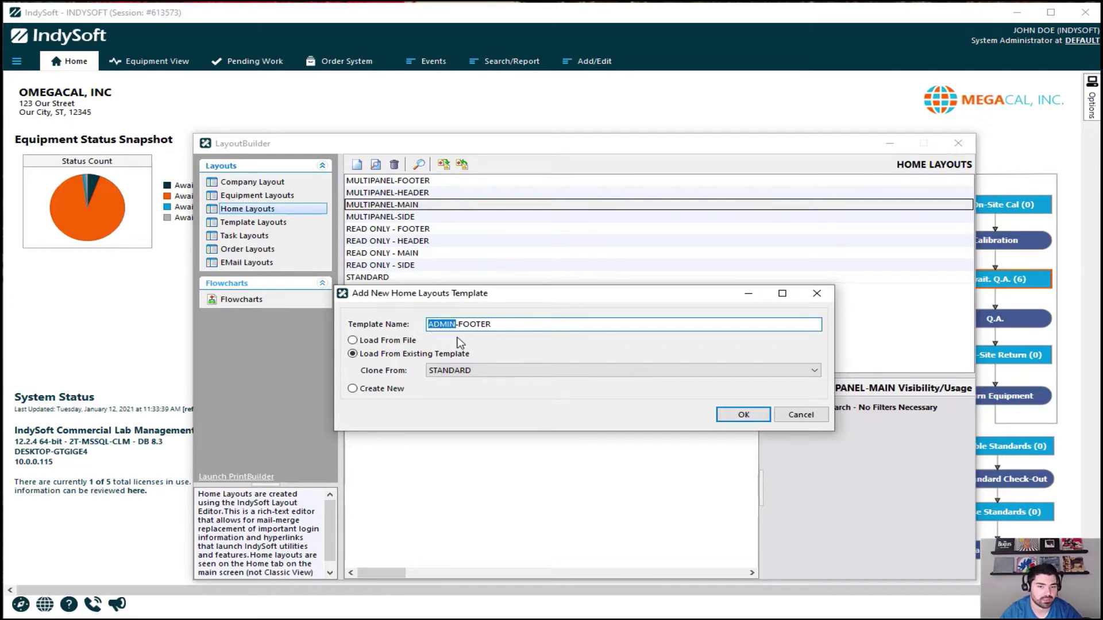
key("BackSpace")
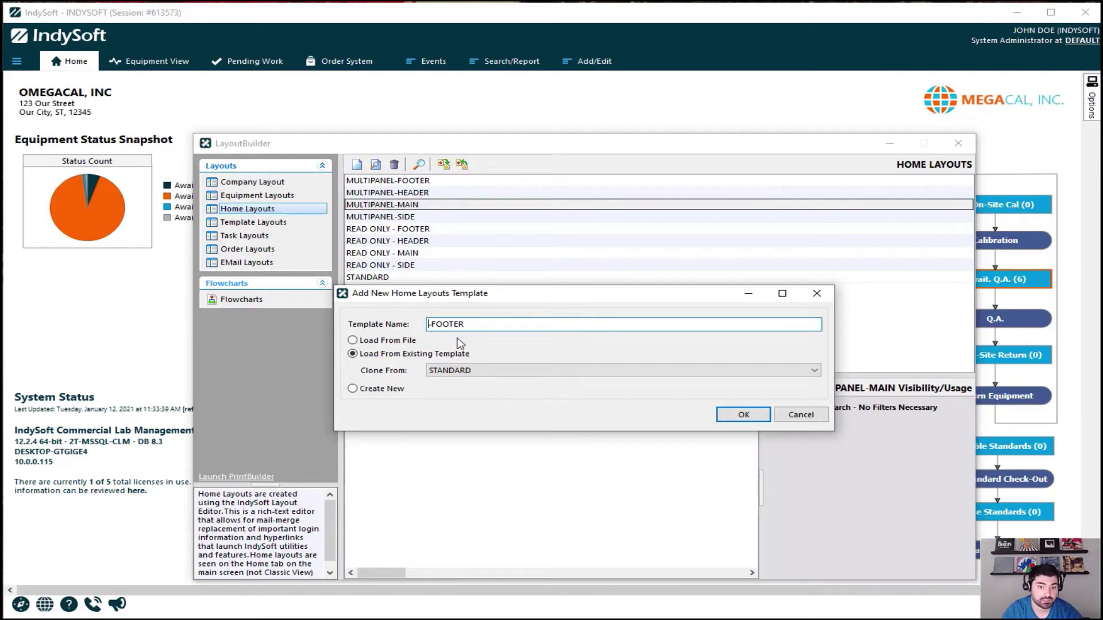
type("CHARLESTON")
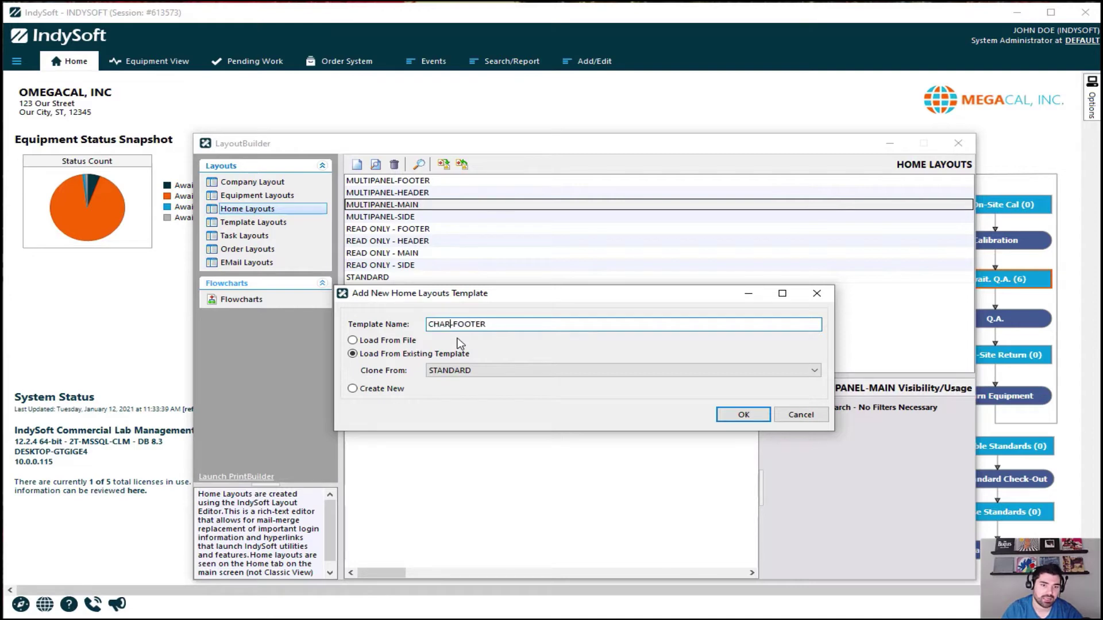
key("BackSpace")
key("BackSpace")
key("BackSpace")
key("BackSpace")
key("BackSpace")
key("BackSpace")
key("BackSpace")
key("BackSpace")
key("BackSpace")
type("OLU")
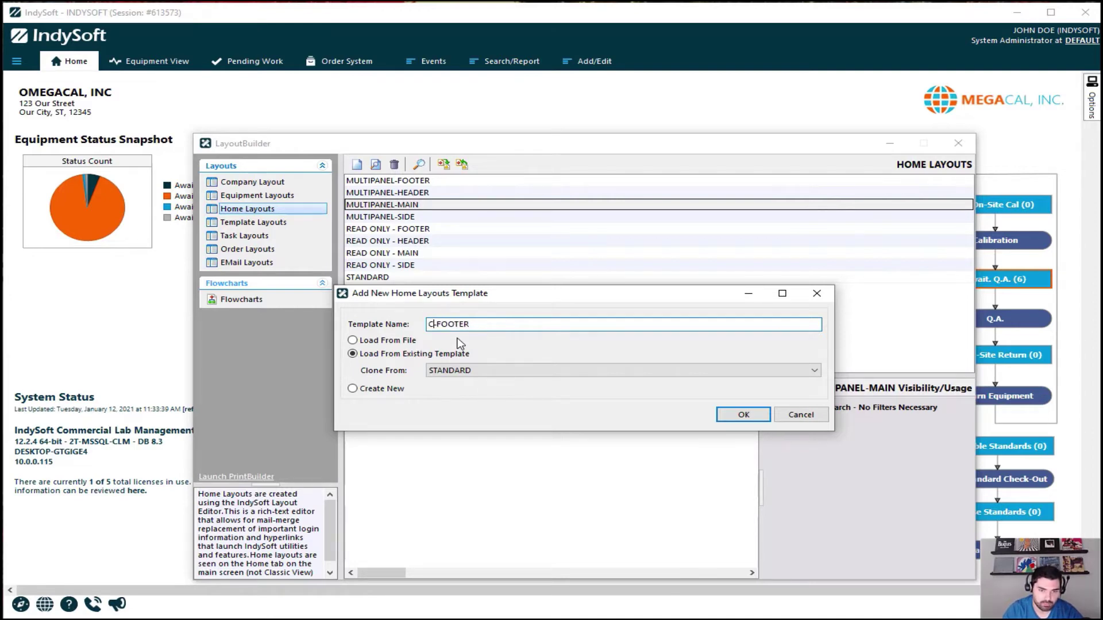
key("BackSpace")
key("BackSpace")
key("BackSpace")
key("BackSpace")
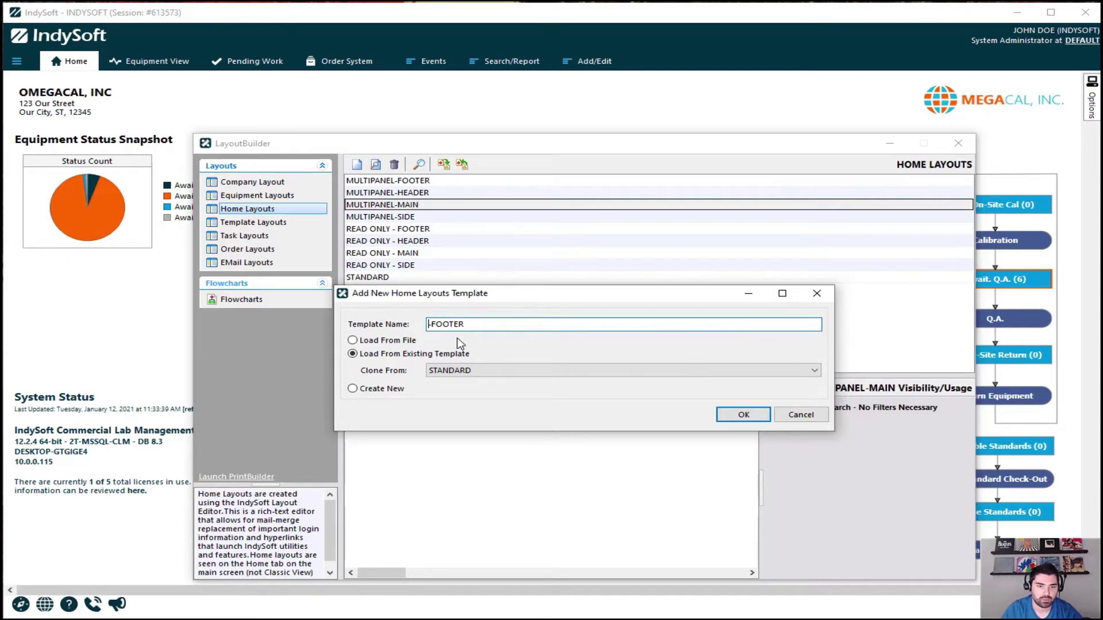
type("AD")
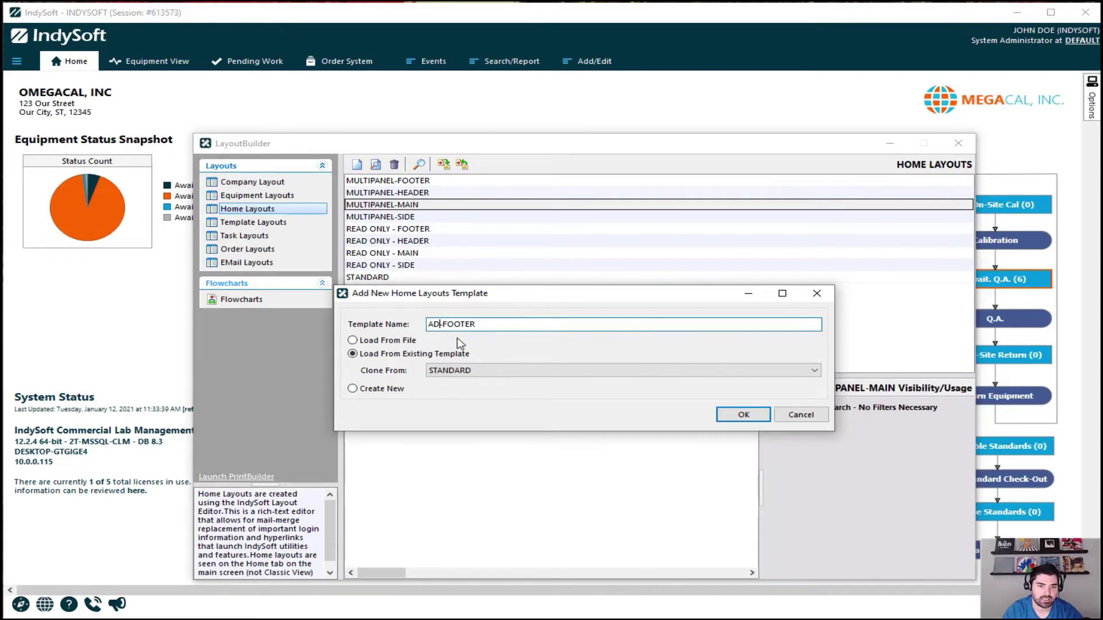
key("BackSpace")
key("BackSpace")
type("TECH")
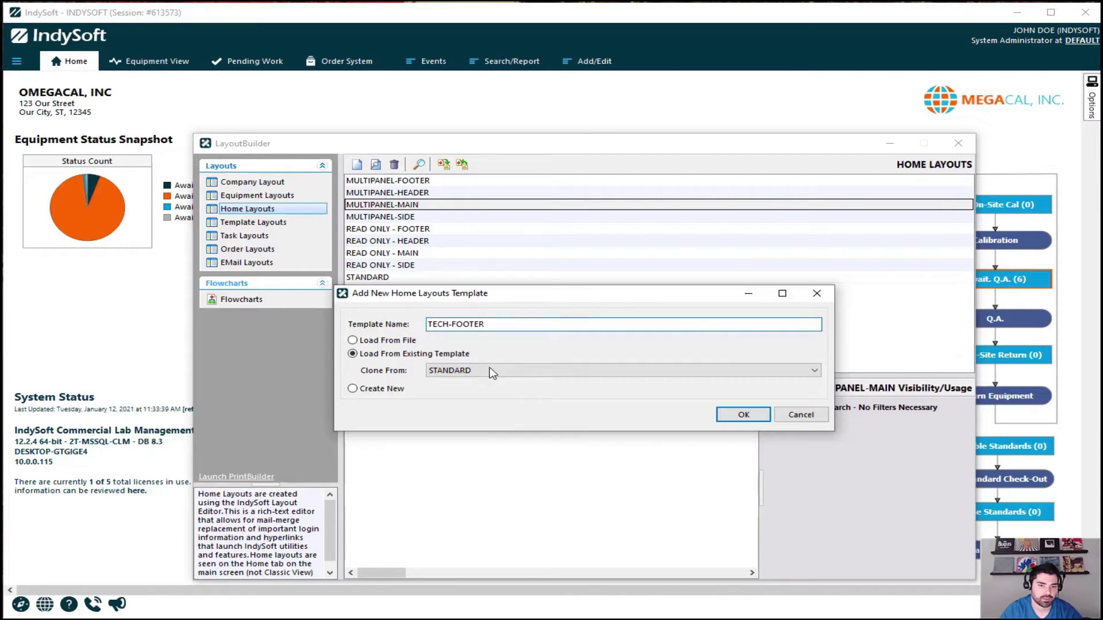
- Set the TECH-FOOTER template to clone from MULTIPANEL-FOOTER and create it
left_click(517, 370)
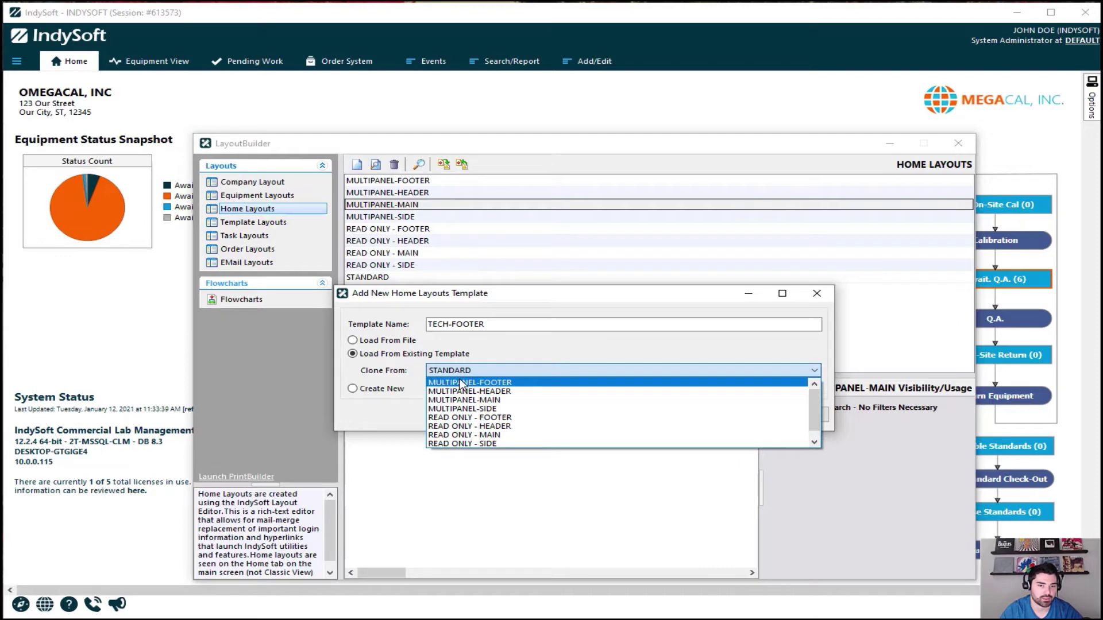
left_click(460, 383)
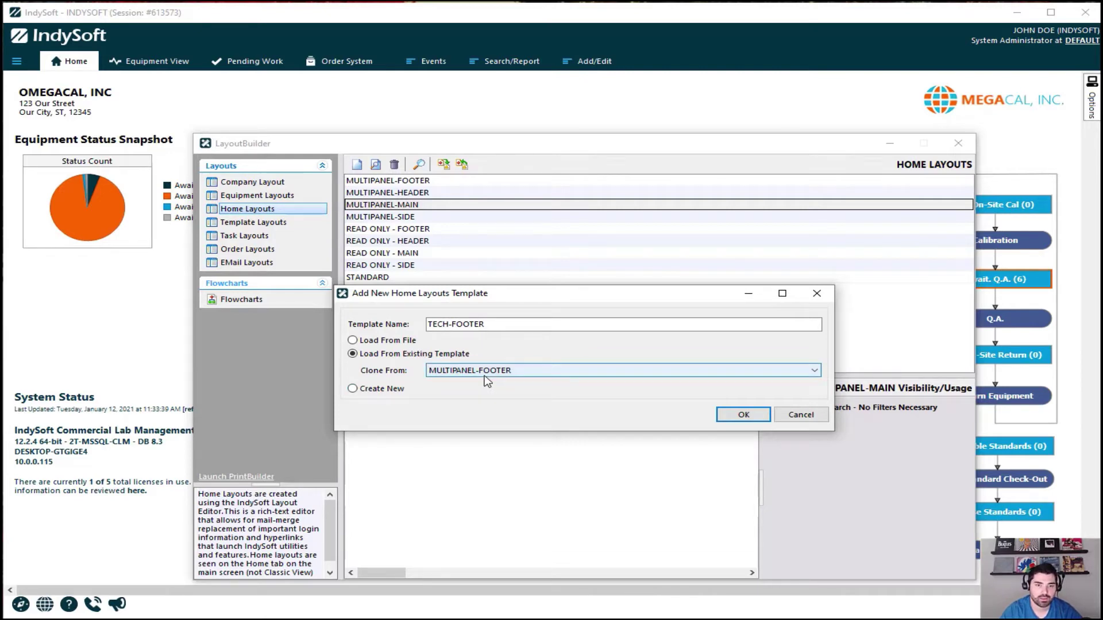
left_click_drag(483, 327, 374, 388)
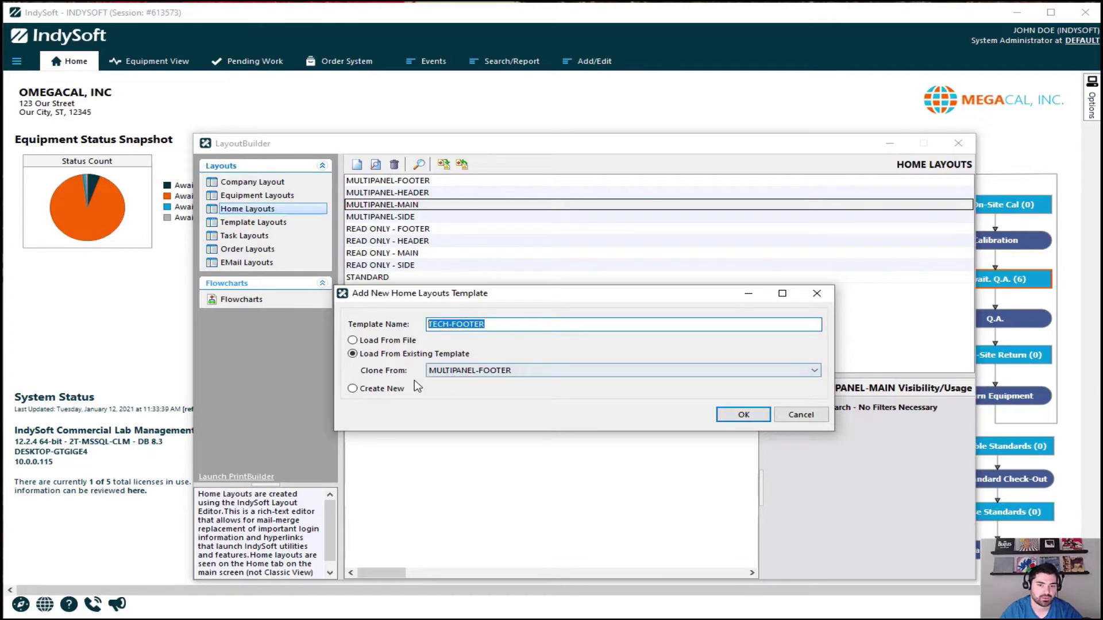
left_click(742, 415)
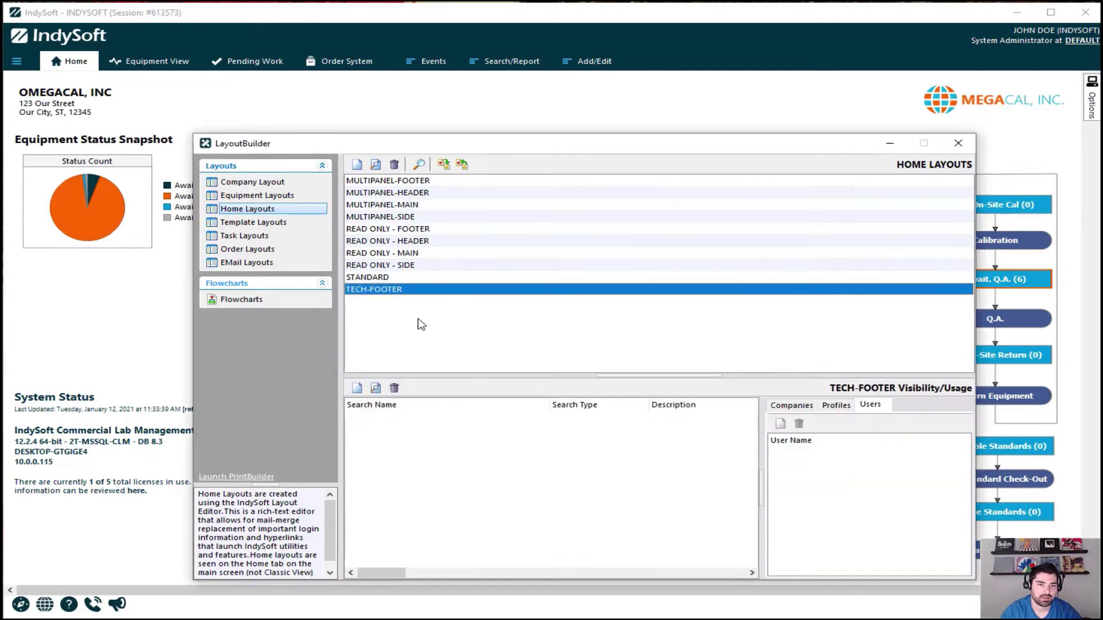
- Create a home layout template named TECH-HEADER, cloned from MULTIPANEL-HEADER
left_click(357, 165)
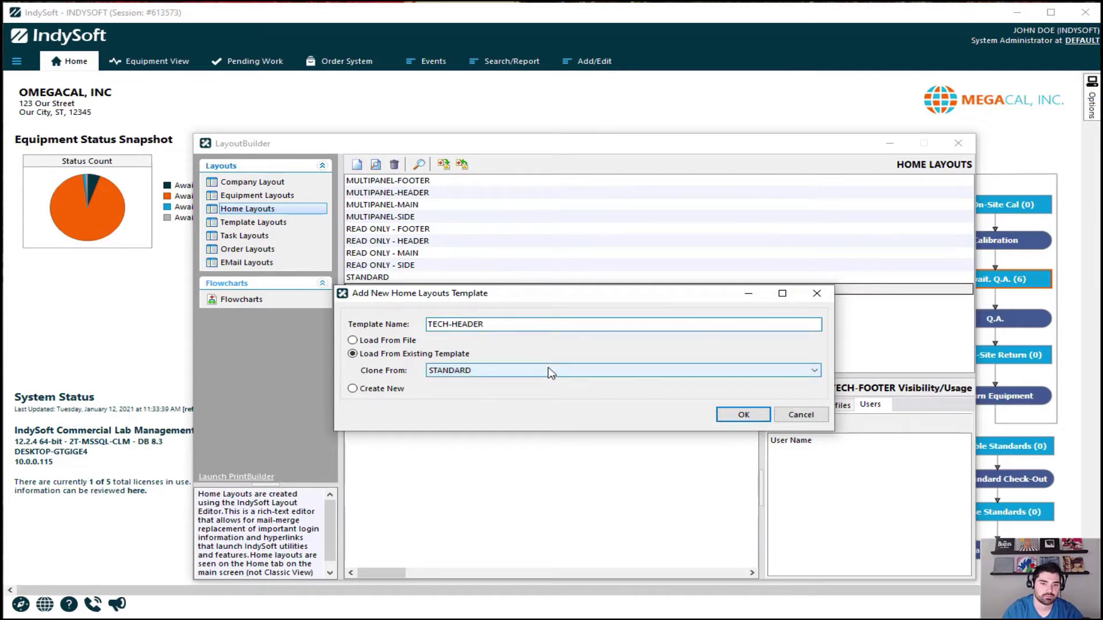
left_click(572, 372)
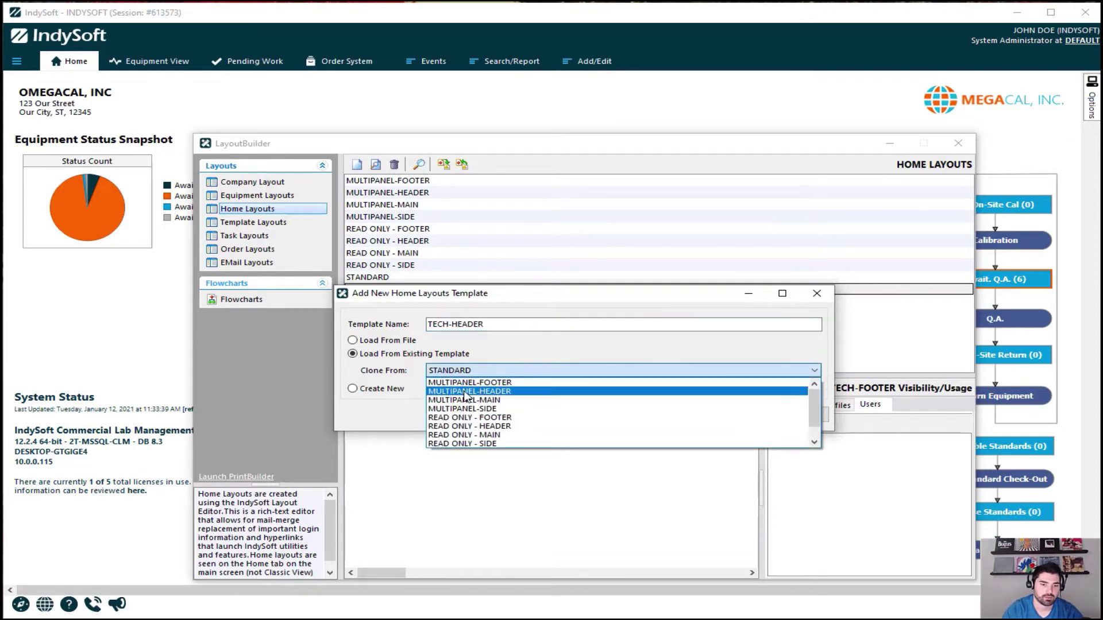
left_click(458, 393)
left_click(742, 417)
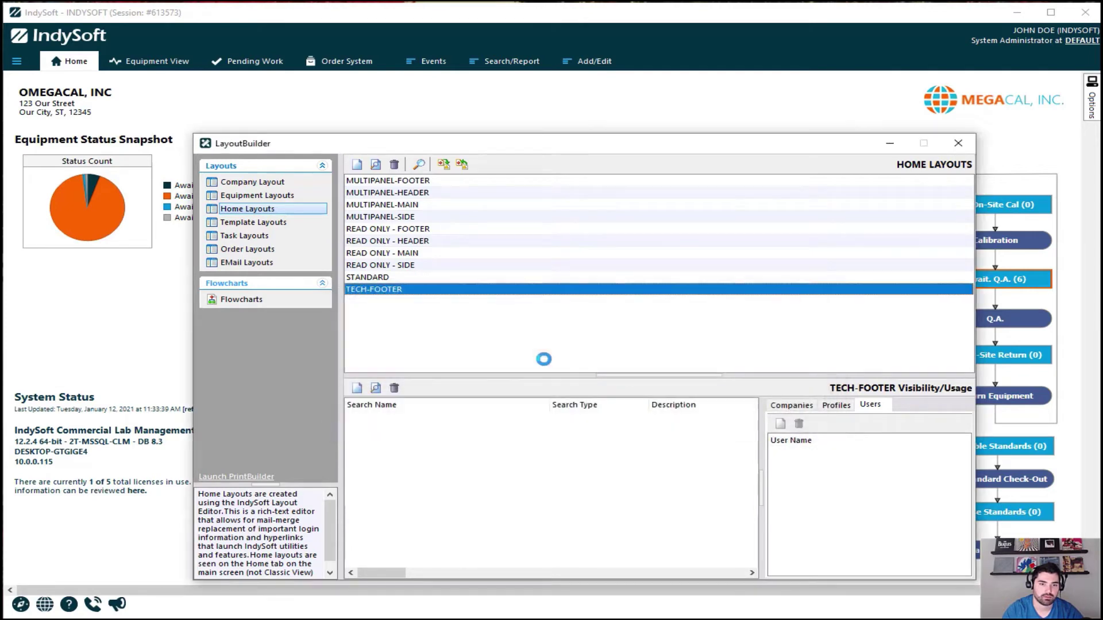
- Create a home layout template named TECH-MAIN, cloned from MULTIPANEL-MAIN
left_click(357, 166)
type("TECH-MAIN")
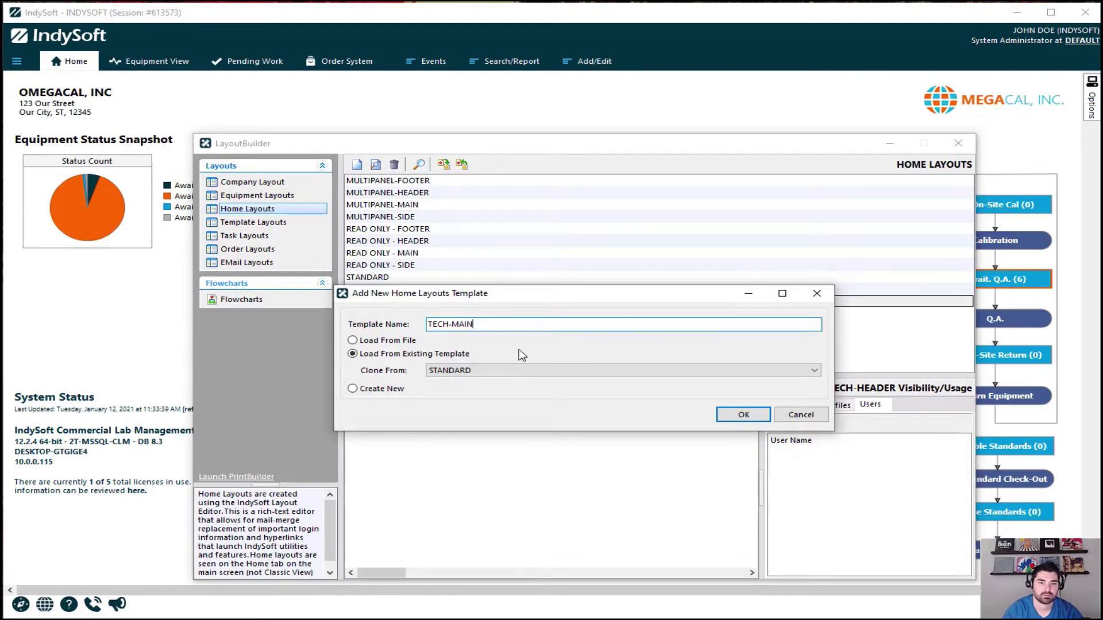
left_click(513, 370)
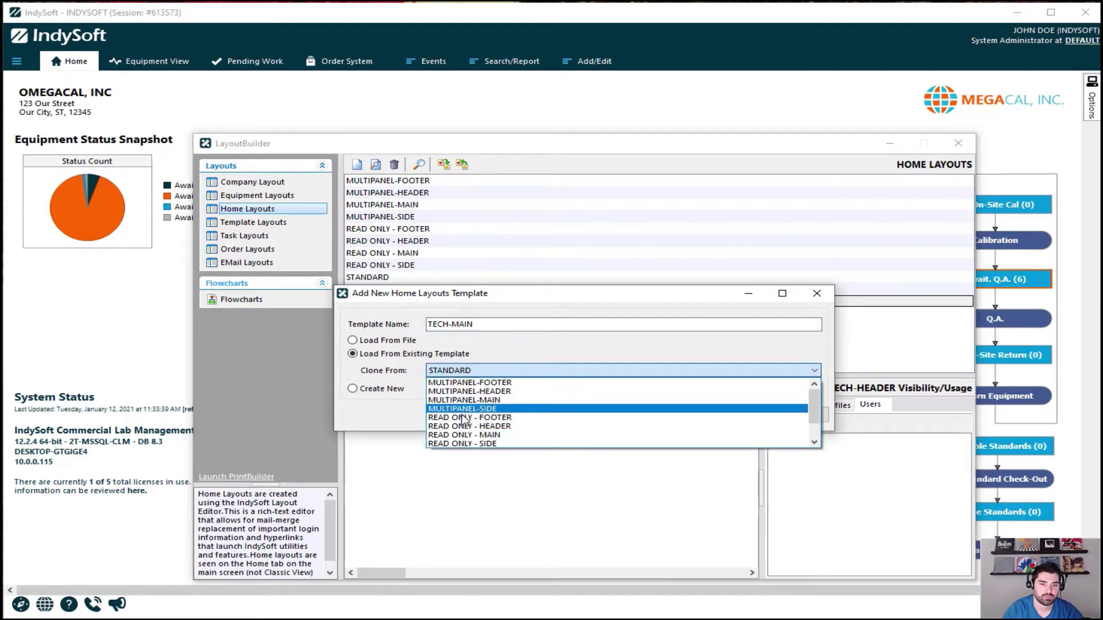
left_click(463, 401)
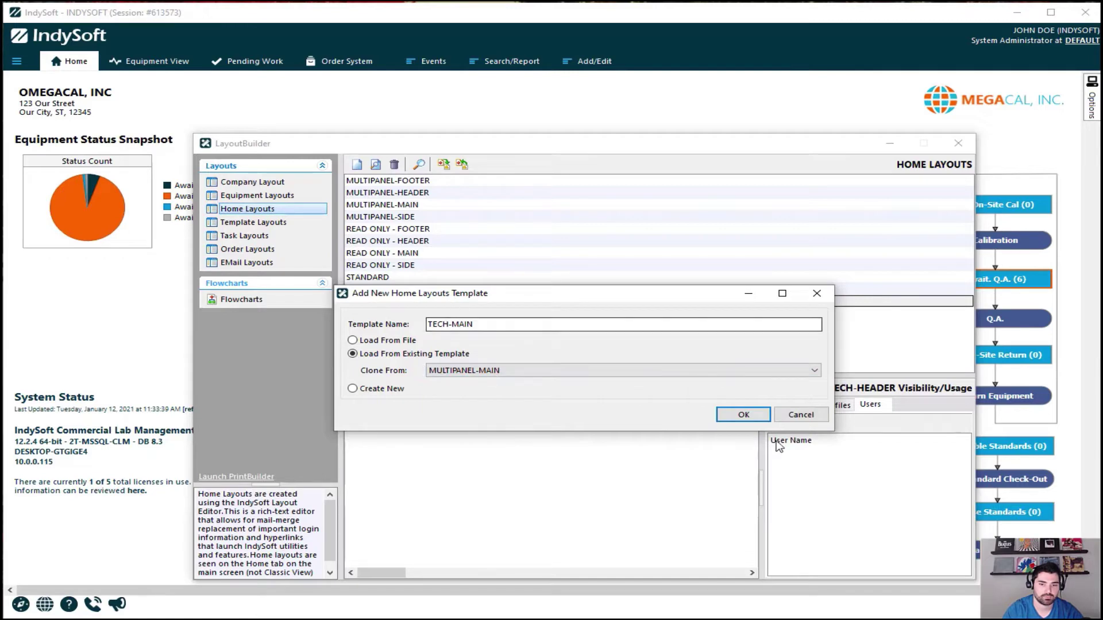
left_click(743, 415)
- Create a home layout template named TECH-SIDE, cloned from MULTIPANEL-SIDE
left_click(357, 164)
type("TECH")
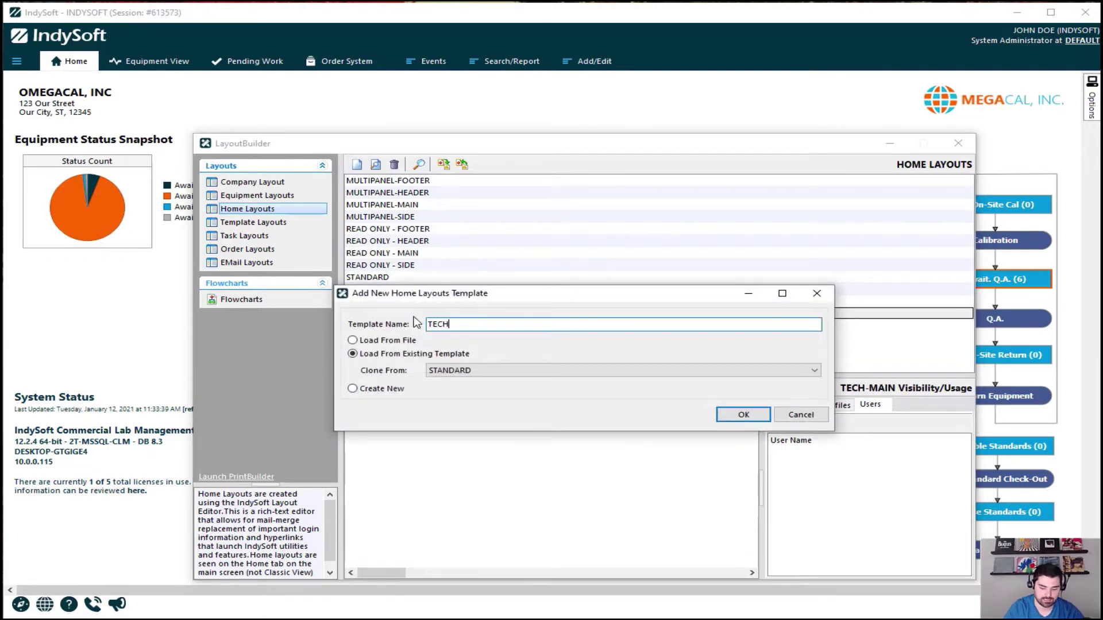
left_click(470, 372)
scroll(466, 437, "up", 2)
left_click(459, 404)
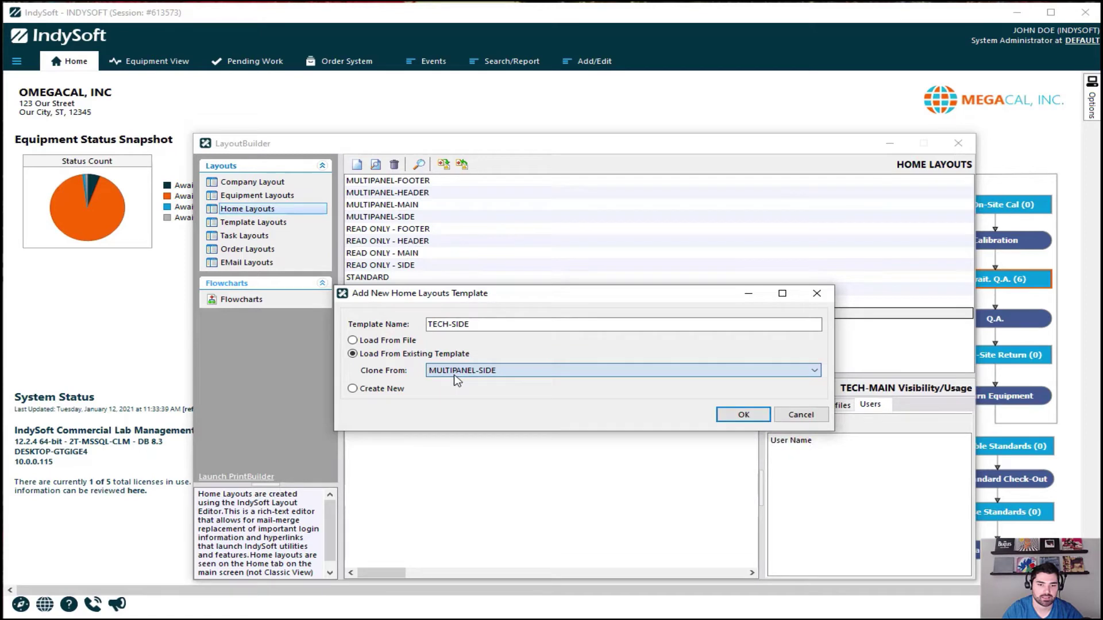
left_click(742, 415)
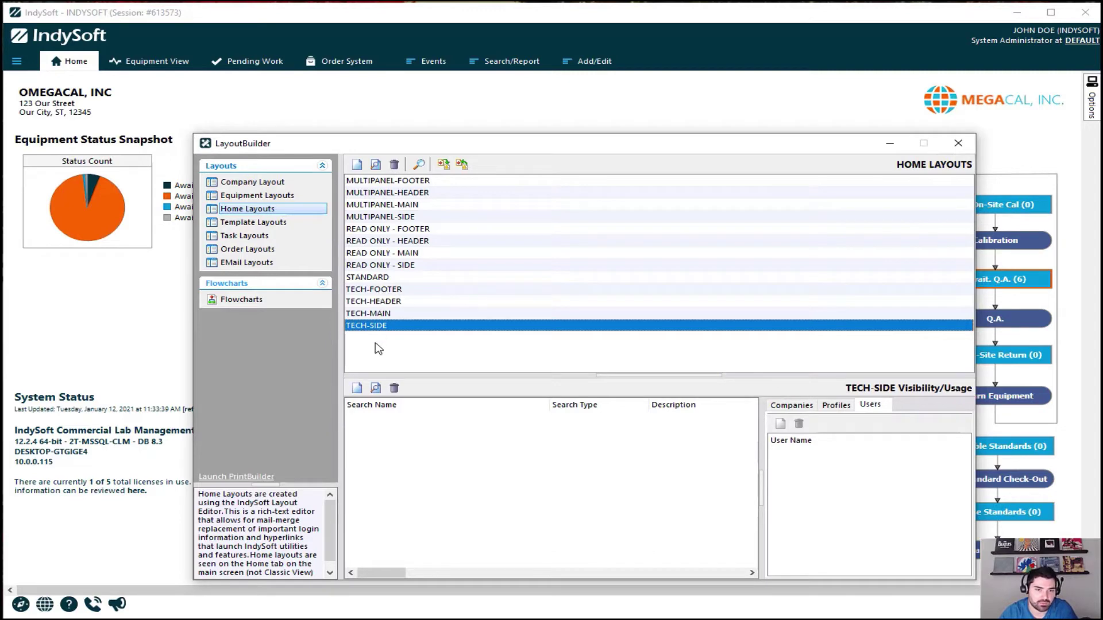
- Review the TECH-FOOTER layout in the layout designer, close it, and select the TECH-HEADER layout
left_click(378, 290)
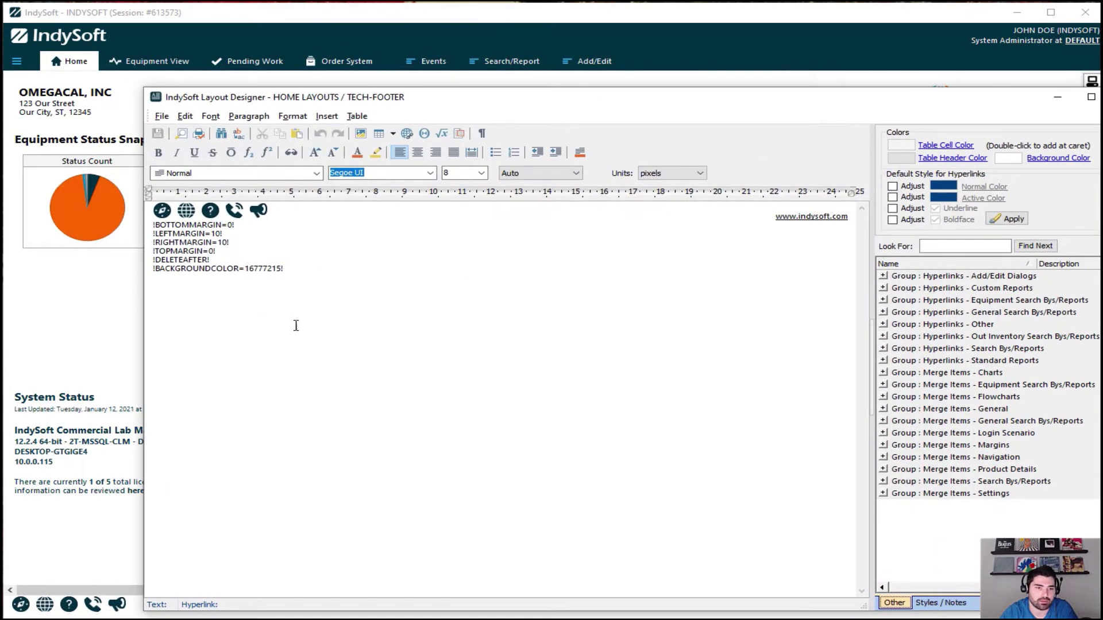
key("alt+F4")
left_click(370, 301)
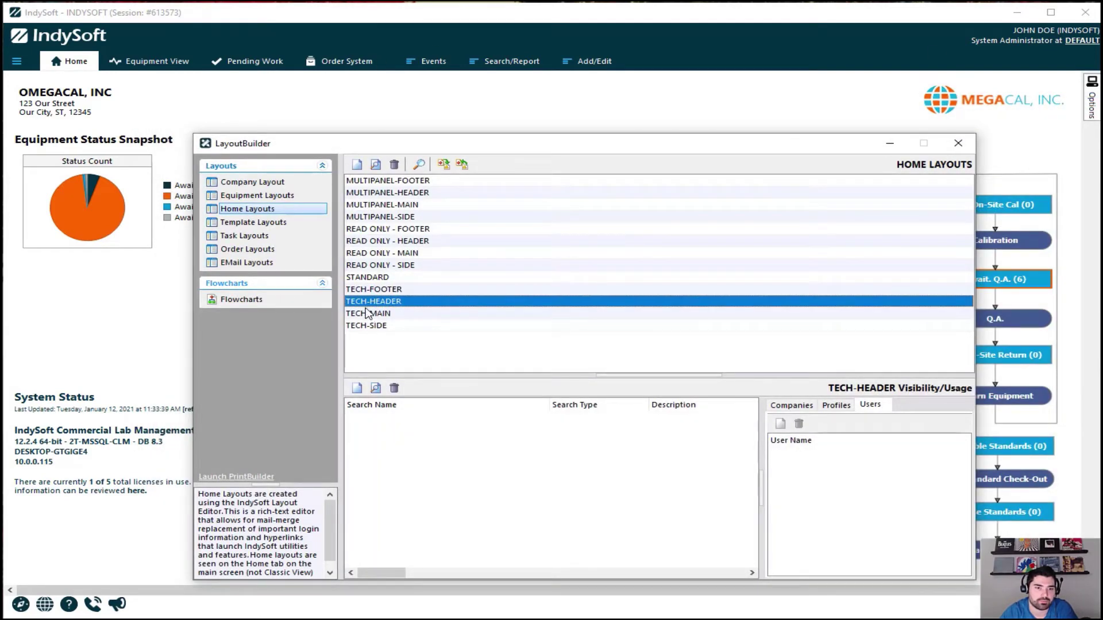
- Open the TECH-HEADER layout, change the company title to OMEGACAL CHARLESTON, and close the designer without saving
double_click(365, 302)
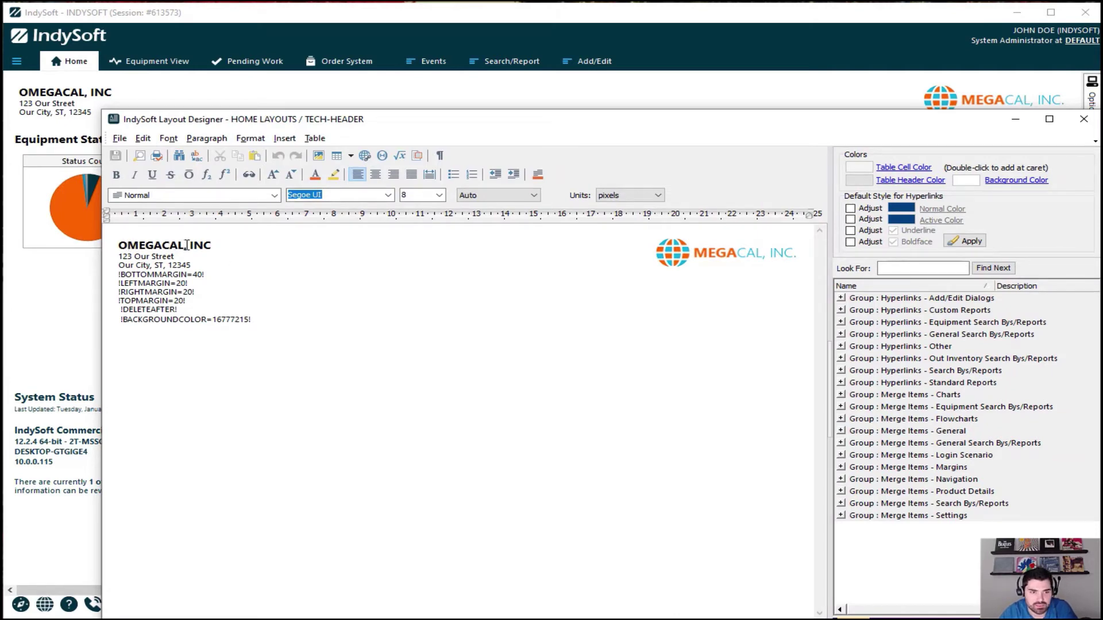
left_click(217, 245)
key("BackSpace")
key("BackSpace")
key("BackSpace")
key("BackSpace")
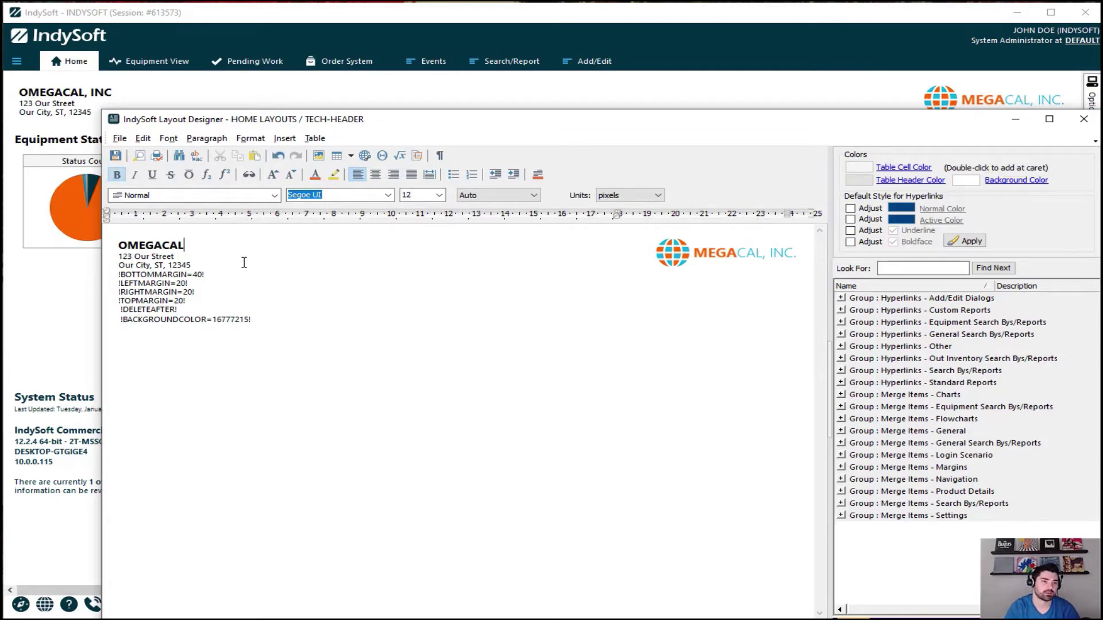
type("CHARLESTON")
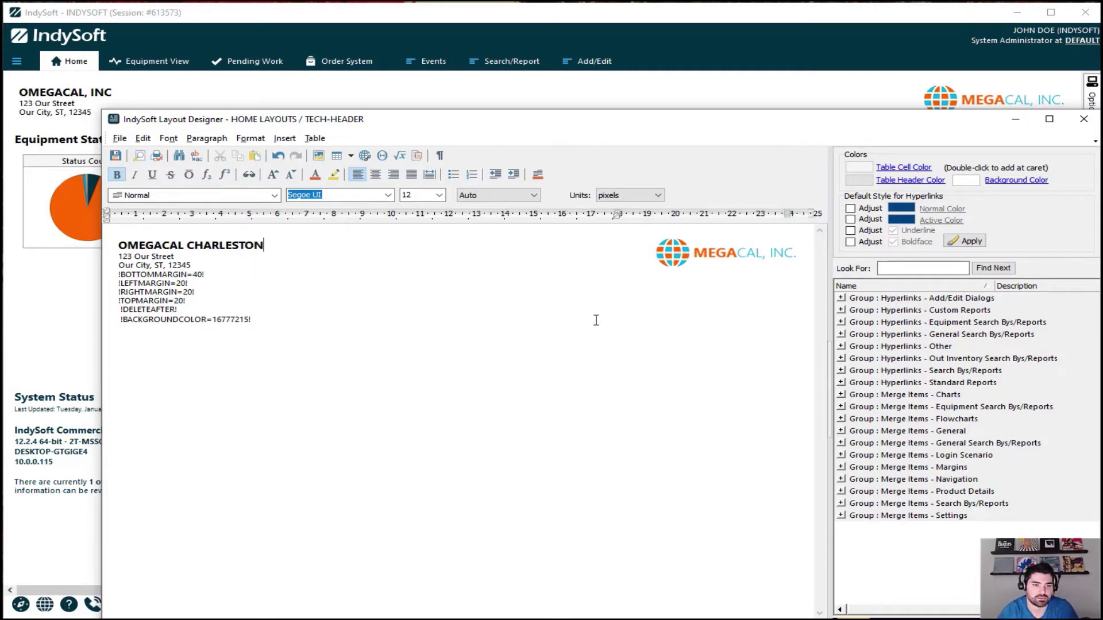
left_click(1084, 119)
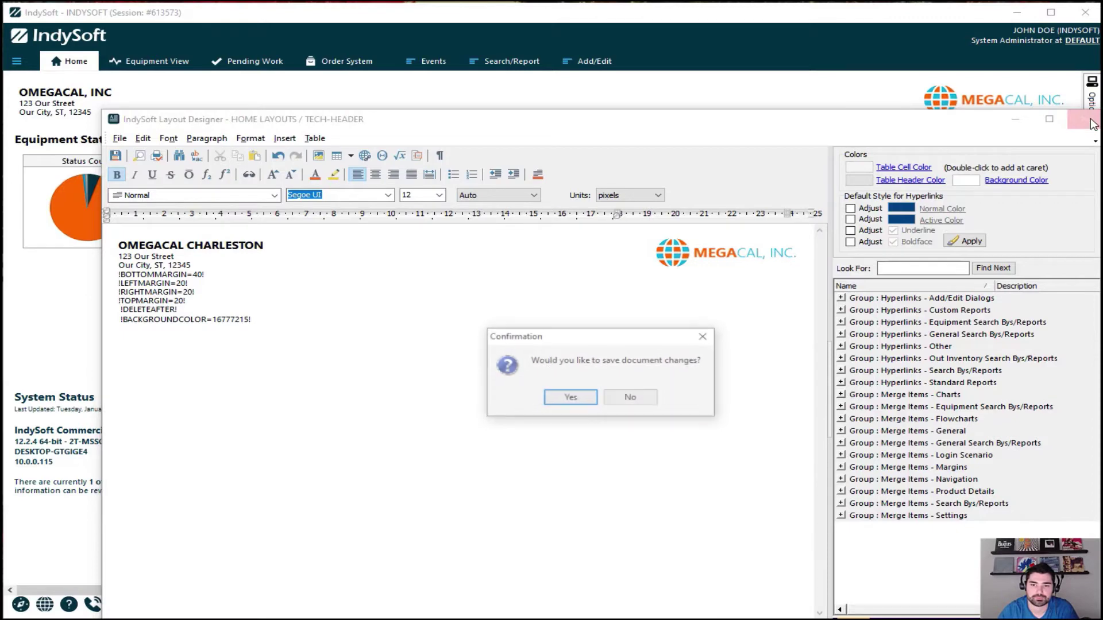
left_click(630, 403)
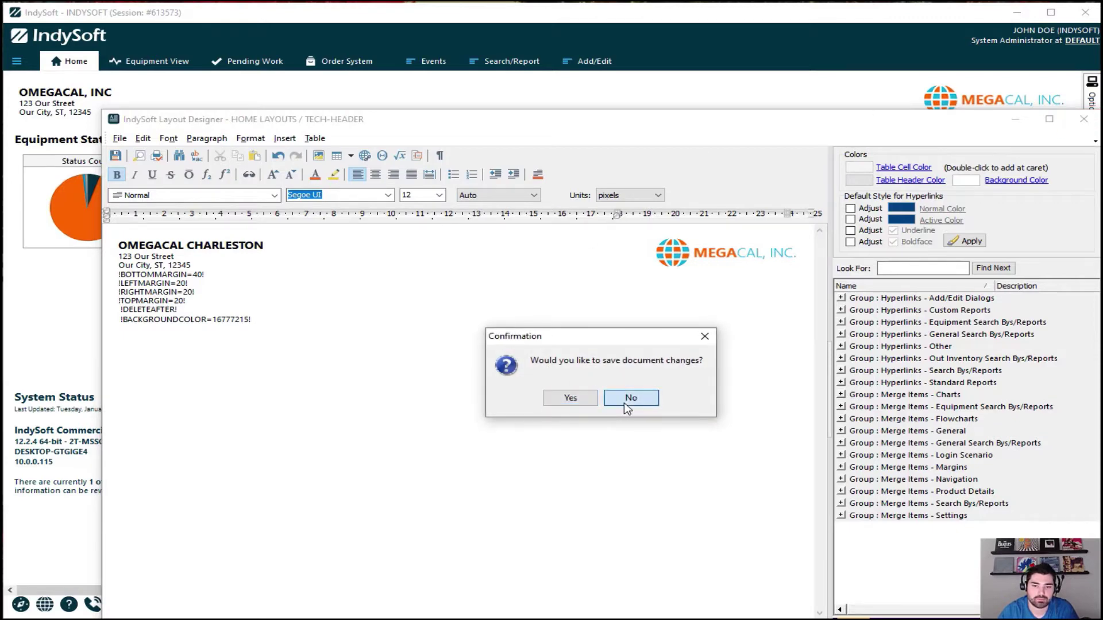
left_click(365, 290)
left_click(368, 301)
left_click(368, 314)
left_click(368, 325)
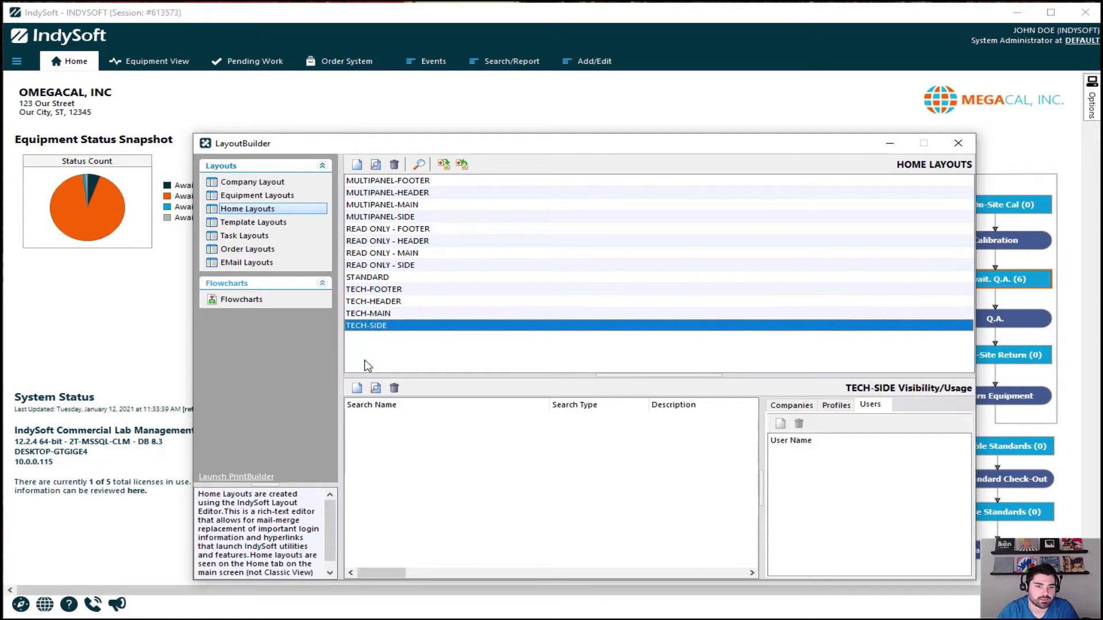
- Open the TECH-MAIN layout and change its HEADERLAYOUT setting to TECH-HEADER
left_click(373, 315)
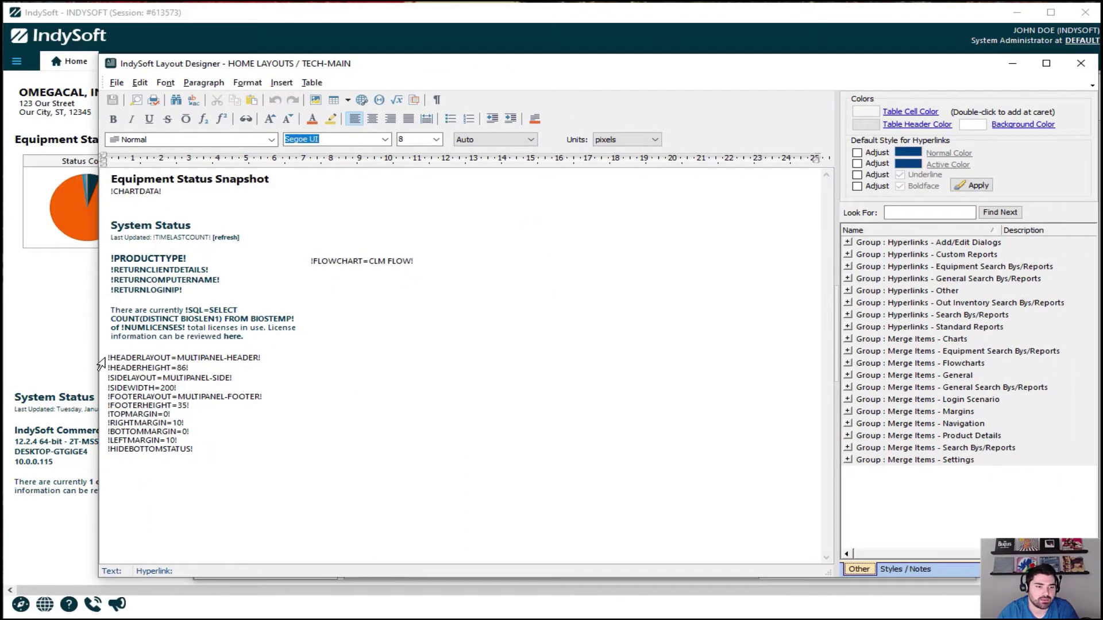
left_click_drag(172, 360, 107, 359)
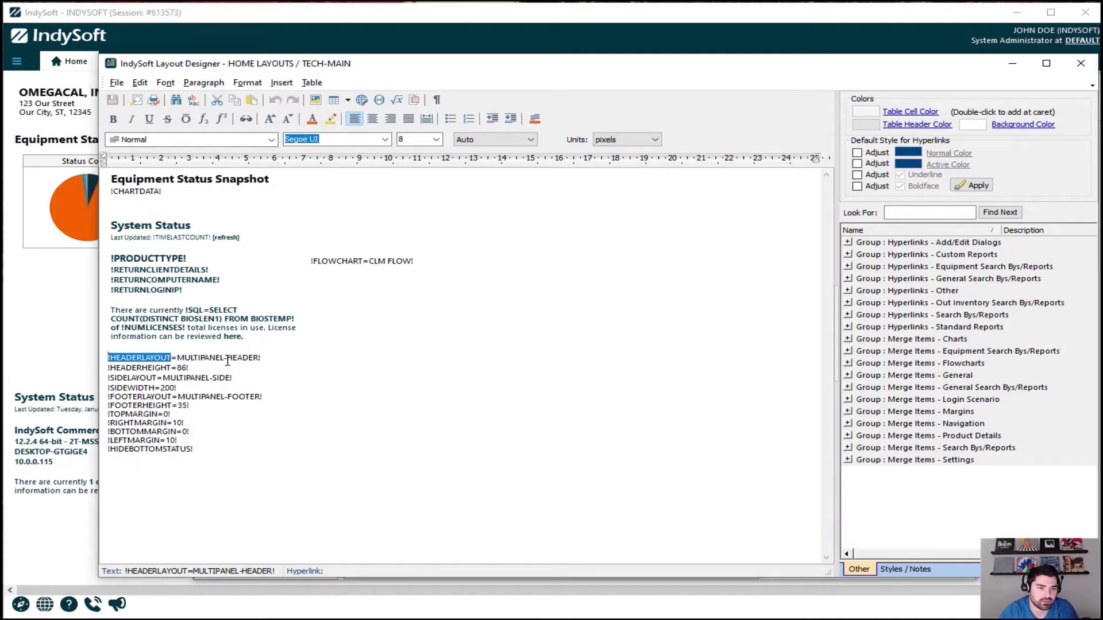
left_click(225, 359)
key("BackSpace")
key("BackSpace")
key("BackSpace")
key("BackSpace")
key("BackSpace")
key("BackSpace")
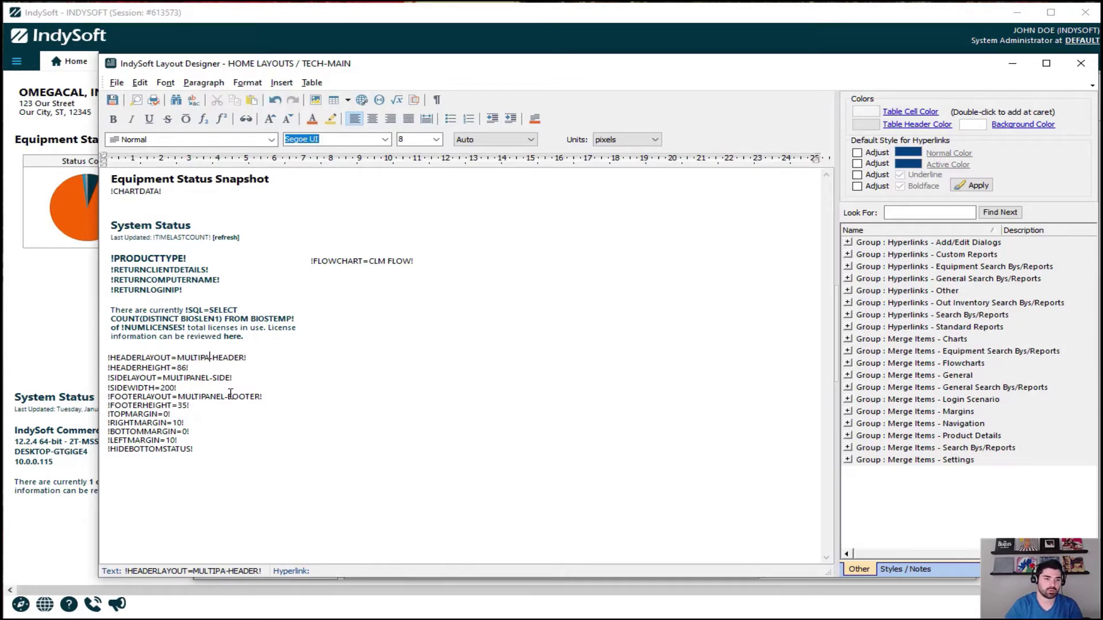
key("BackSpace")
key("BackSpace")
key("BackSpace")
key("BackSpace")
type("TECH")
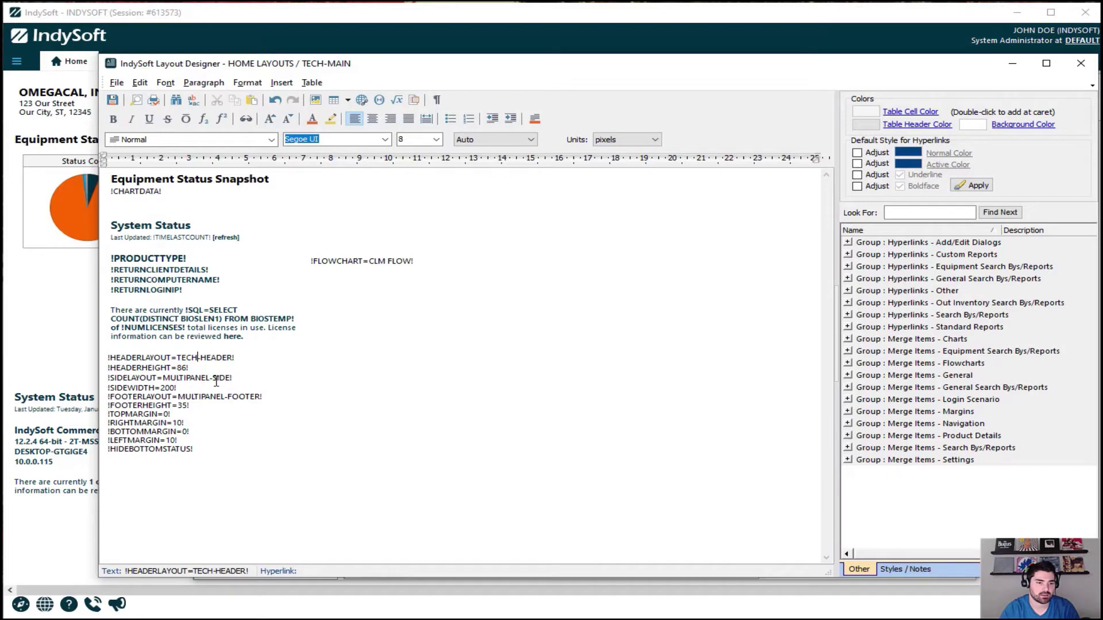
- Change the SIDELAYOUT setting in the TECH-MAIN layout to TECH-SIDE
left_click(211, 377)
key("BackSpace")
key("BackSpace")
key("BackSpace")
key("BackSpace")
key("BackSpace")
key("BackSpace")
key("BackSpace")
key("BackSpace")
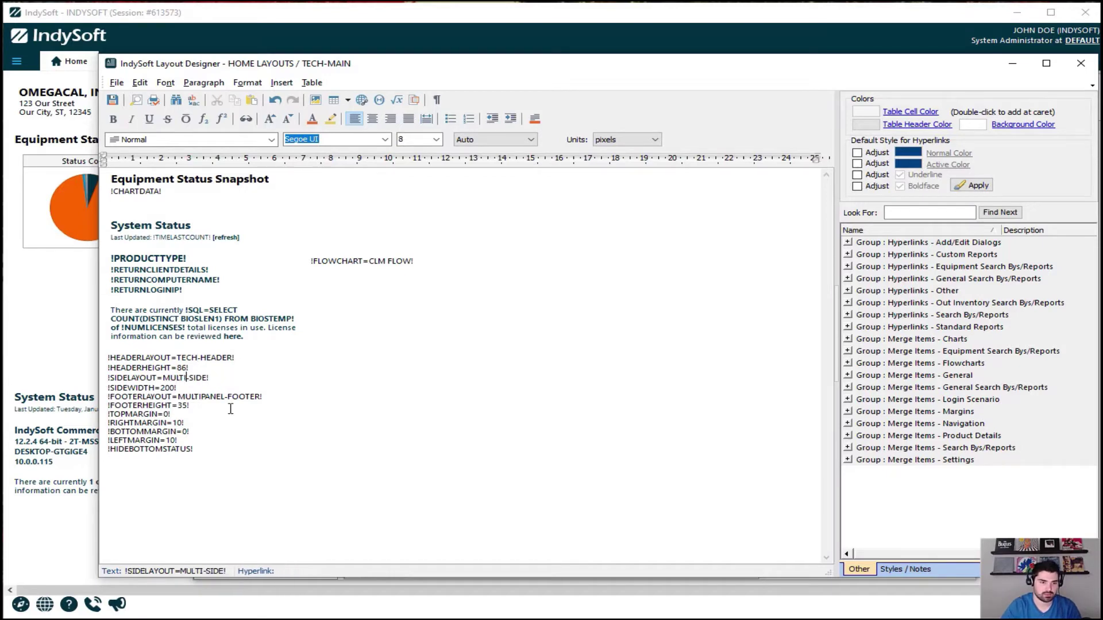
key("BackSpace")
key("BackSpace")
type("TECH")
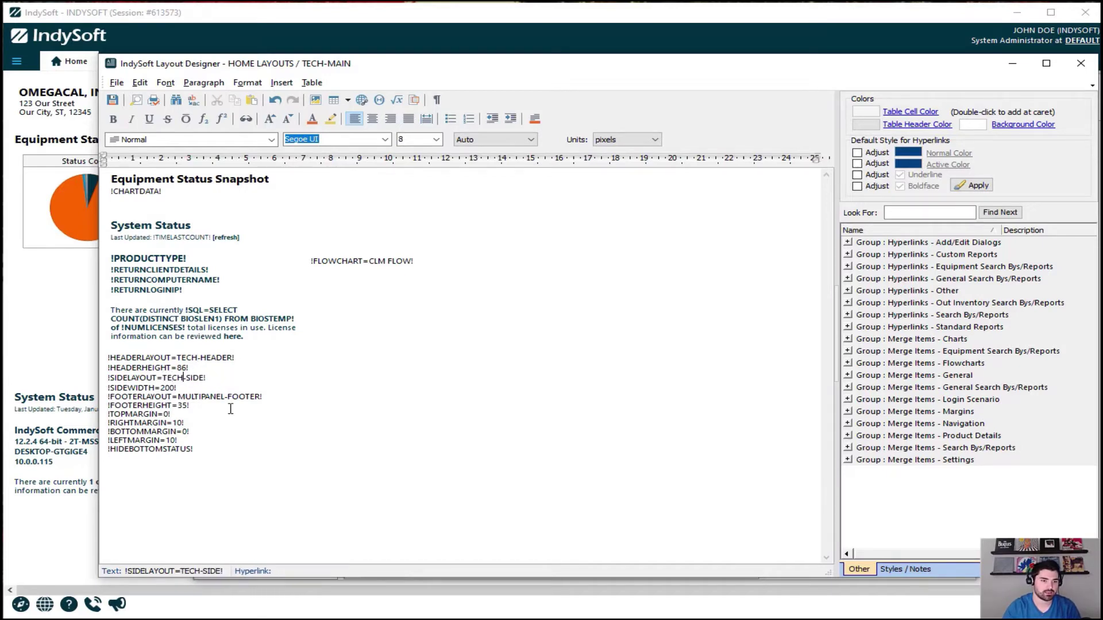
- Change the FOOTERLAYOUT setting in the TECH-MAIN layout to TECH-FOOTER
left_click(226, 398)
key("BackSpace")
key("BackSpace")
key("BackSpace")
key("BackSpace")
key("BackSpace")
key("BackSpace")
key("BackSpace")
key("BackSpace")
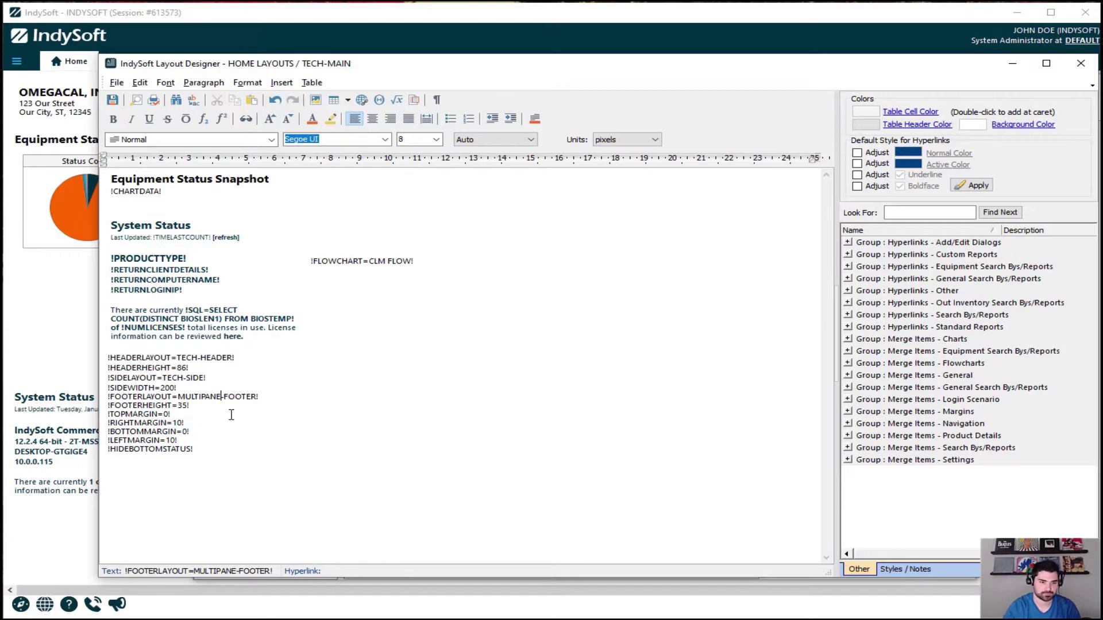
key("BackSpace")
key("BackSpace")
type("TECH")
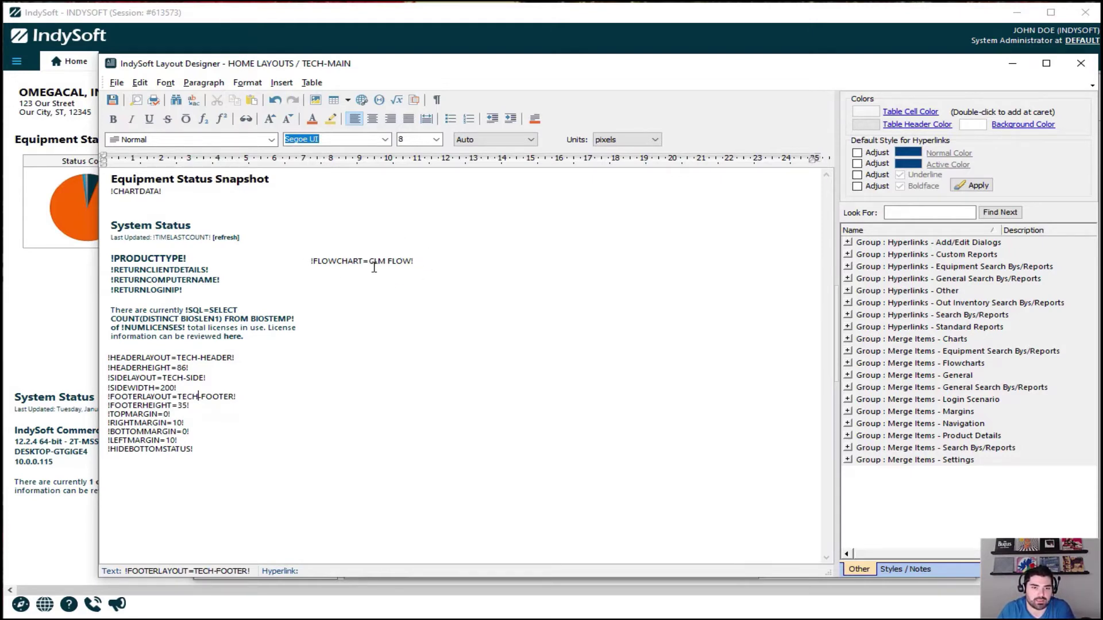
- Check the flowchart name referenced in TECH-MAIN, save the layout, and close the designer
left_click_drag(371, 265, 402, 268)
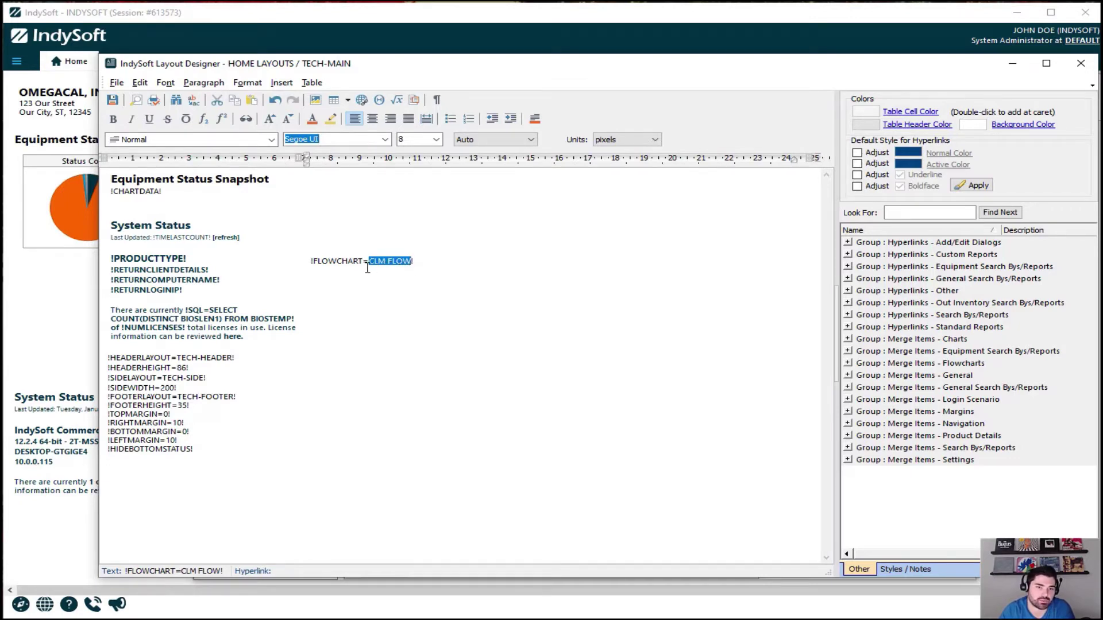
left_click(113, 100)
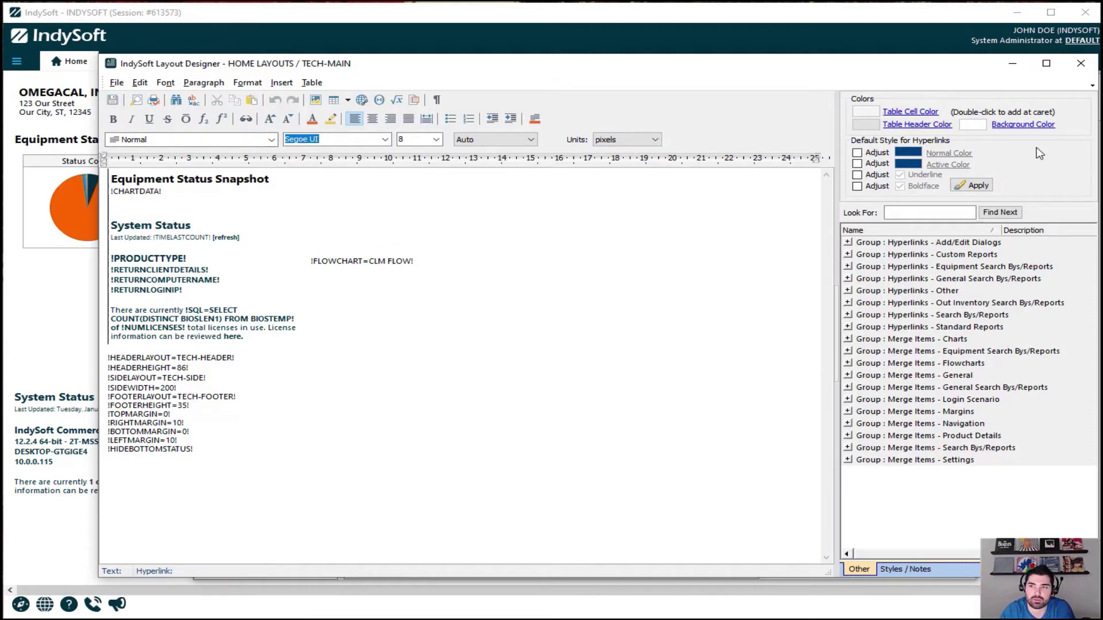
left_click(1080, 63)
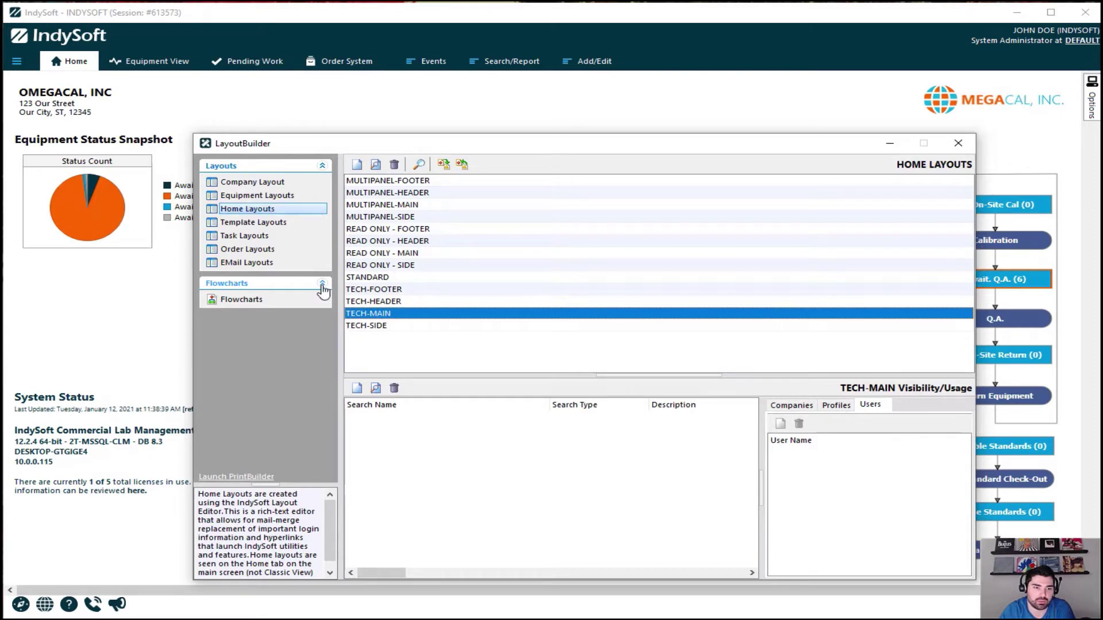
- Create a flowchart template named TECH FLOW, cloned from CLM FLOW
left_click(252, 302)
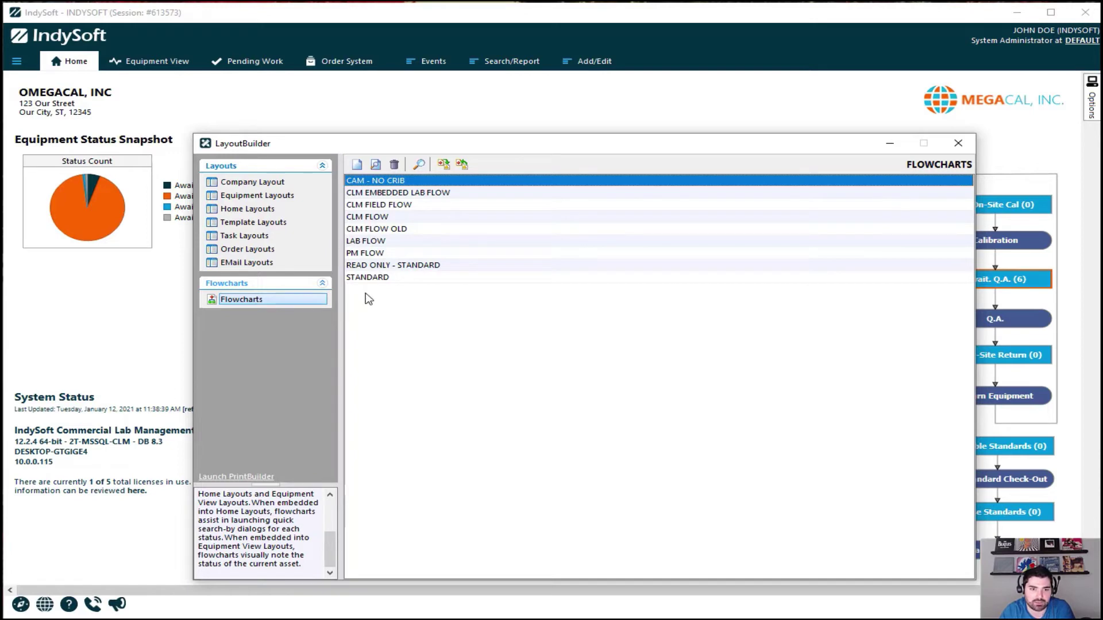
left_click(367, 217)
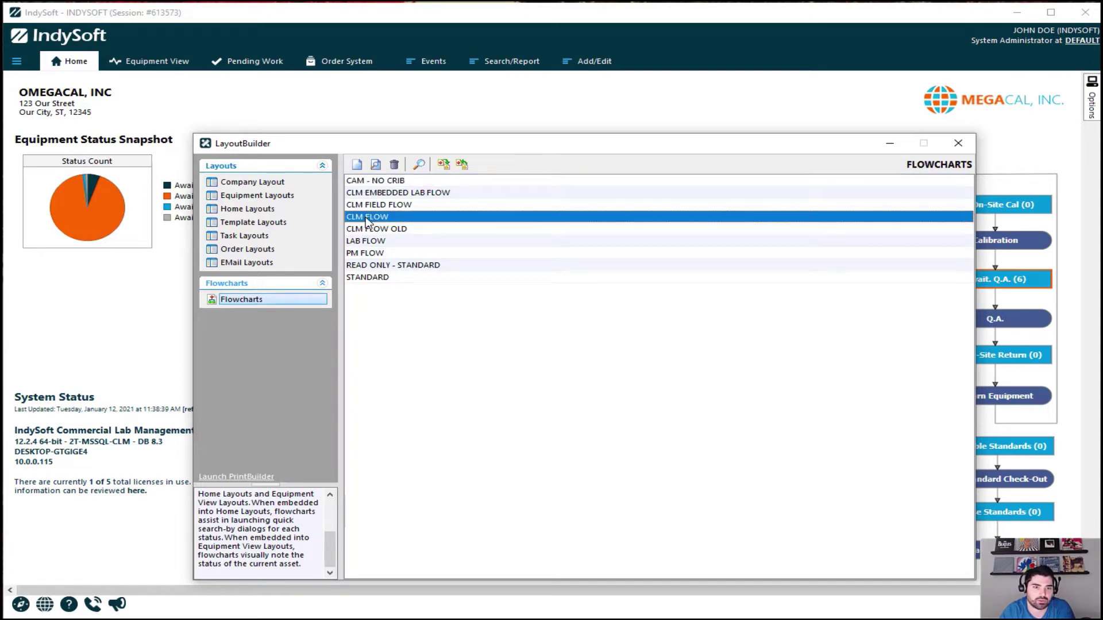
left_click(358, 166)
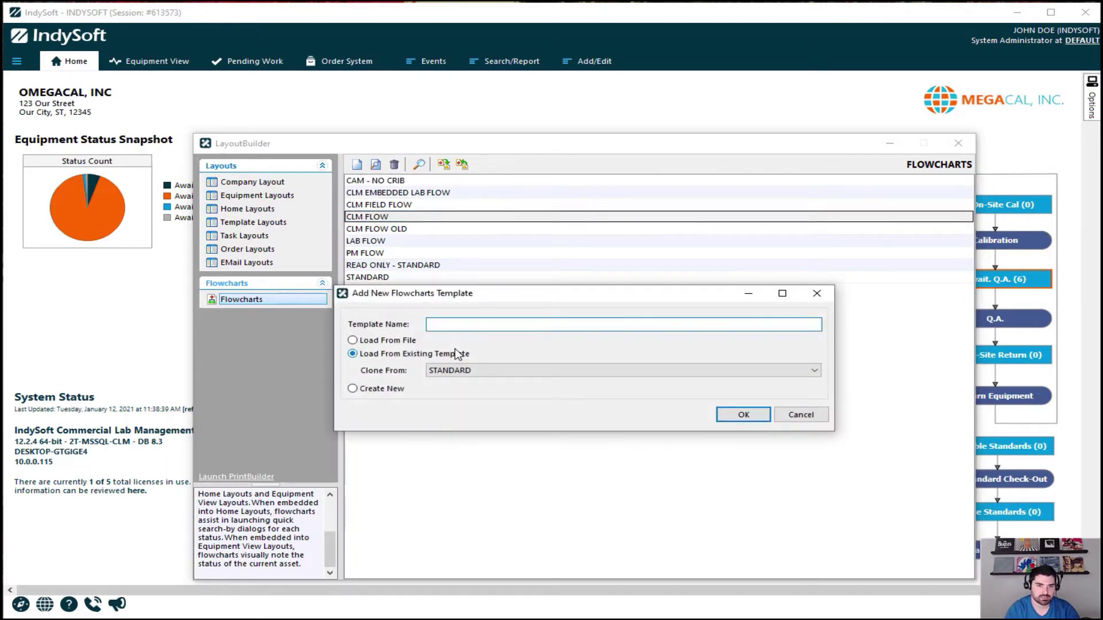
type("TECH FLOW")
left_click(520, 371)
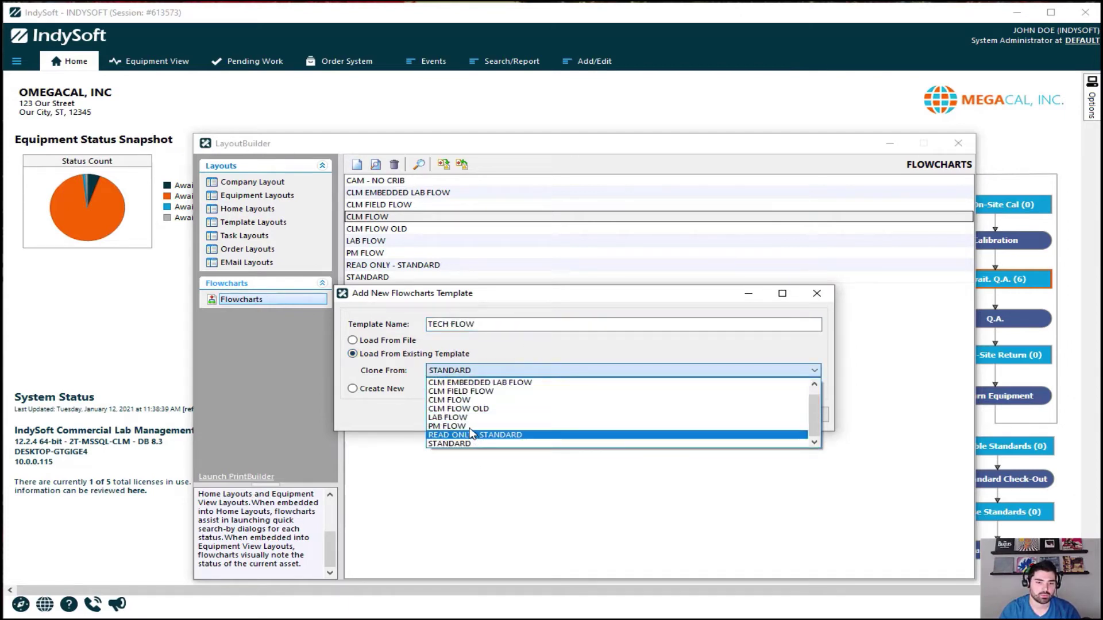
left_click(457, 400)
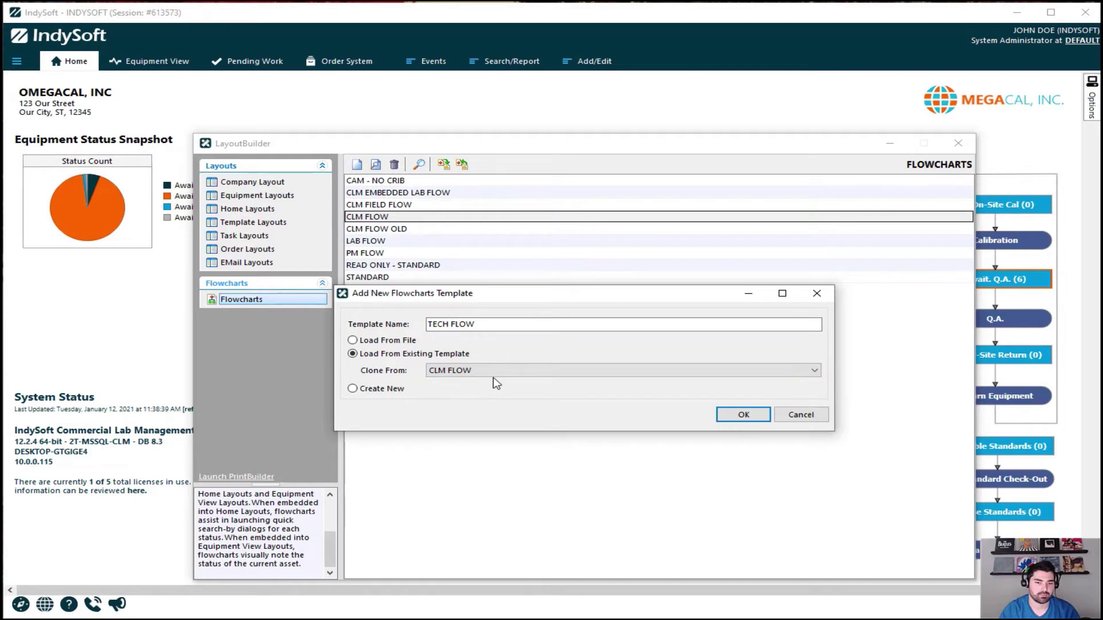
left_click(744, 414)
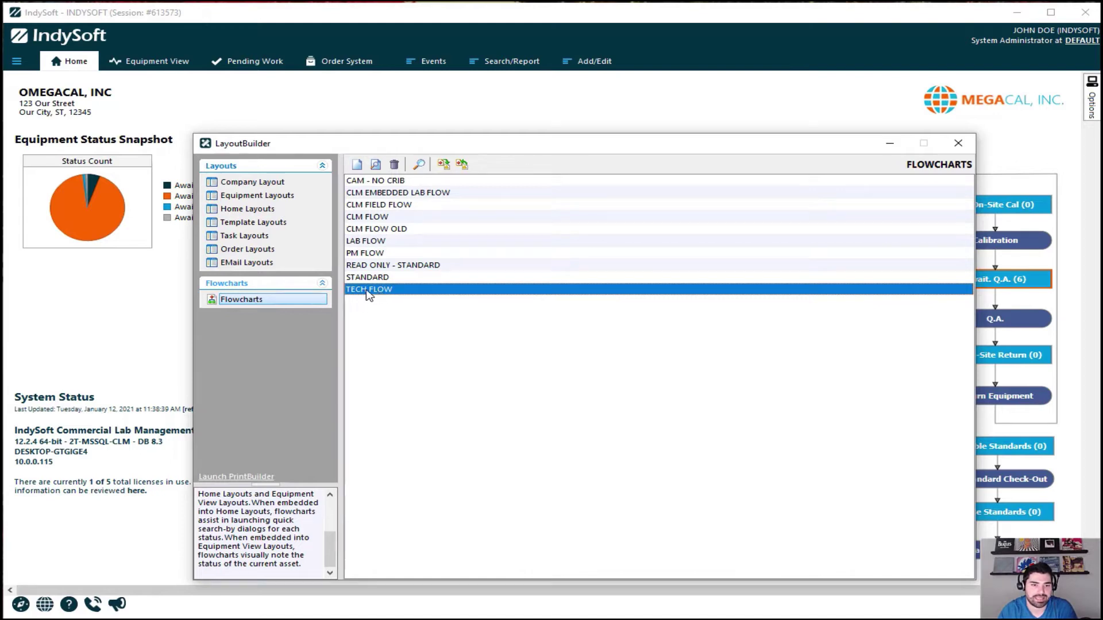
- Reopen the TECH-MAIN home layout and change its FLOWCHART reference to TECH FLOW
left_click(245, 211)
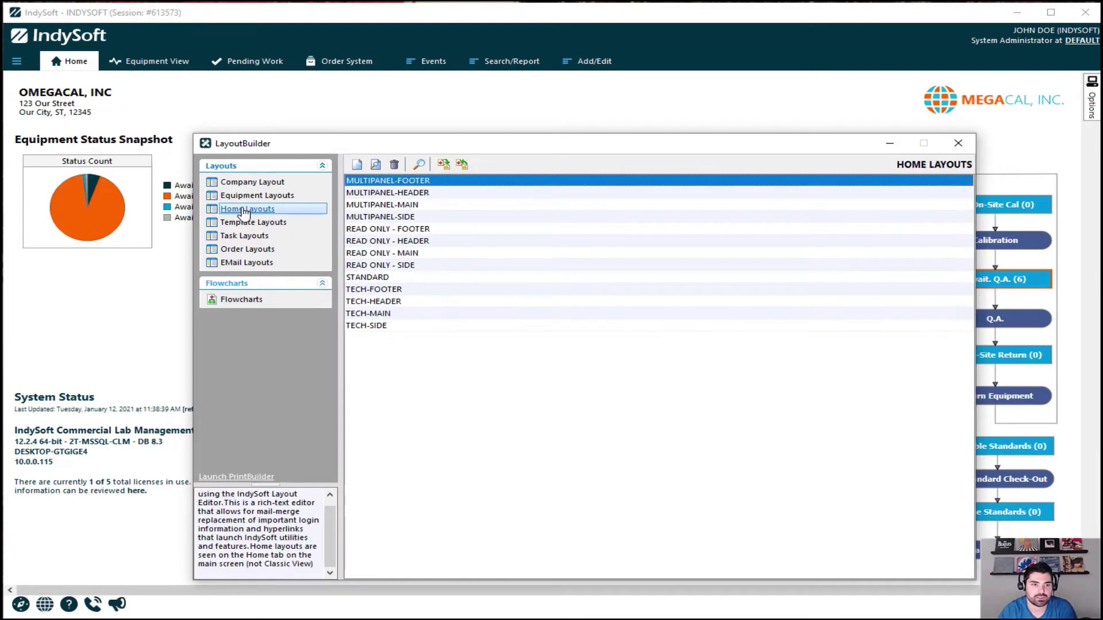
left_click(377, 314)
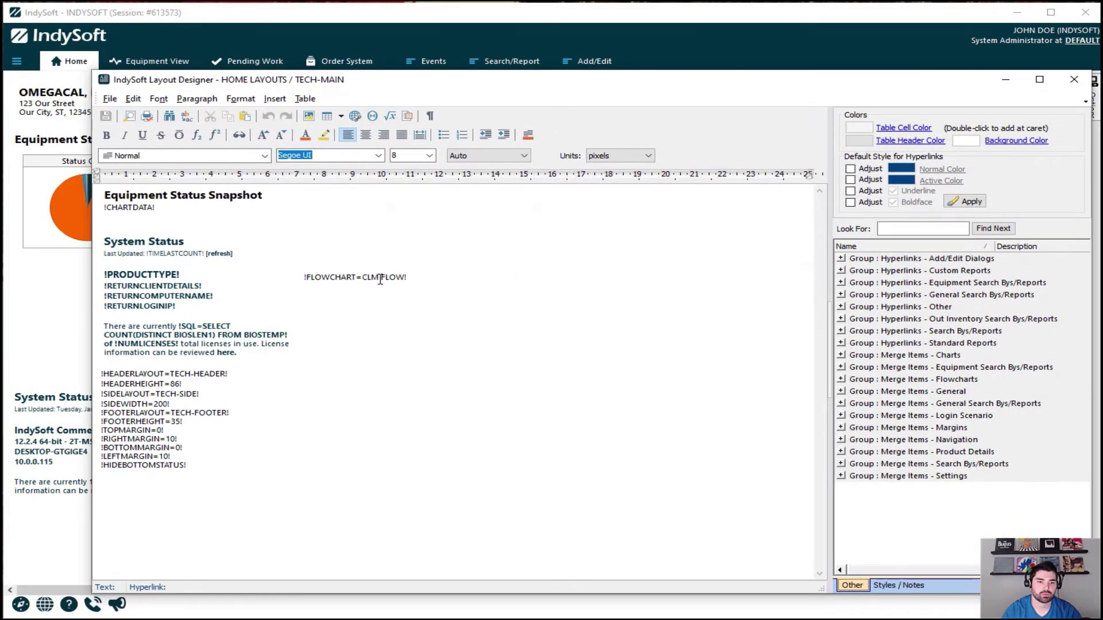
left_click(379, 279)
key("BackSpace")
key("BackSpace")
key("BackSpace")
type("TECH")
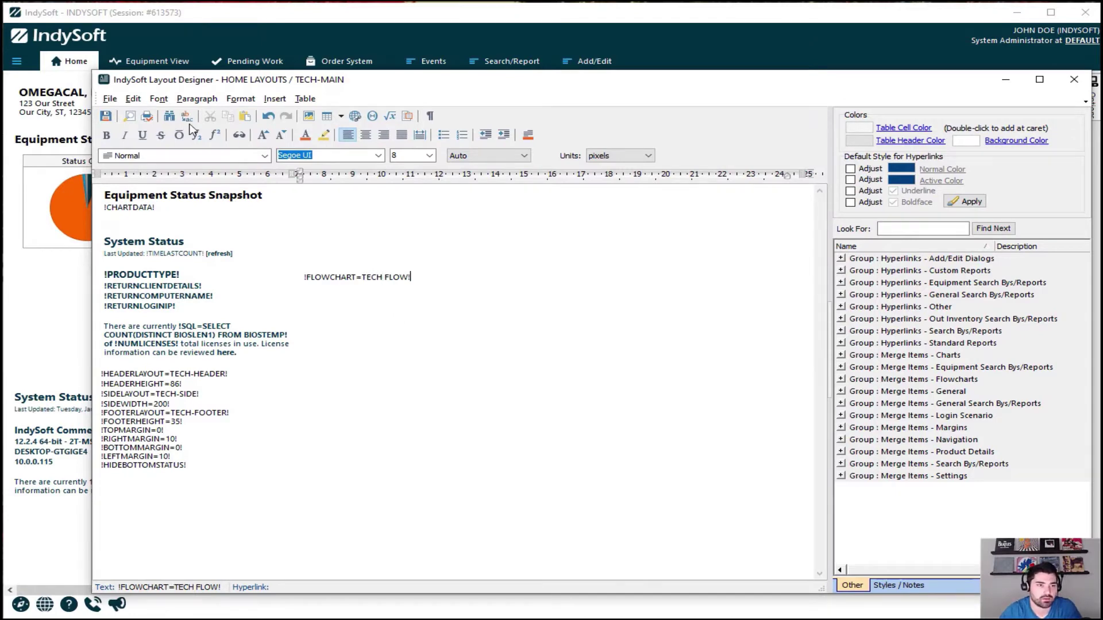
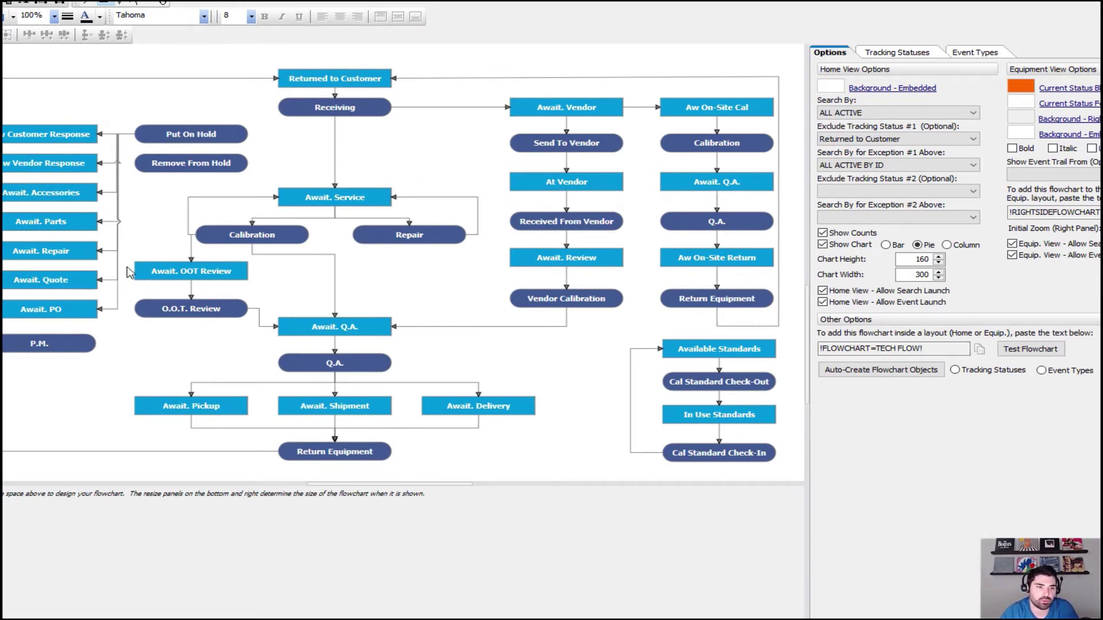
- Delete the two OOT review objects and the hold section, from Put On Hold through the waiting statuses and P.M., from the TECH FLOW flowchart
left_click_drag(127, 262, 239, 335)
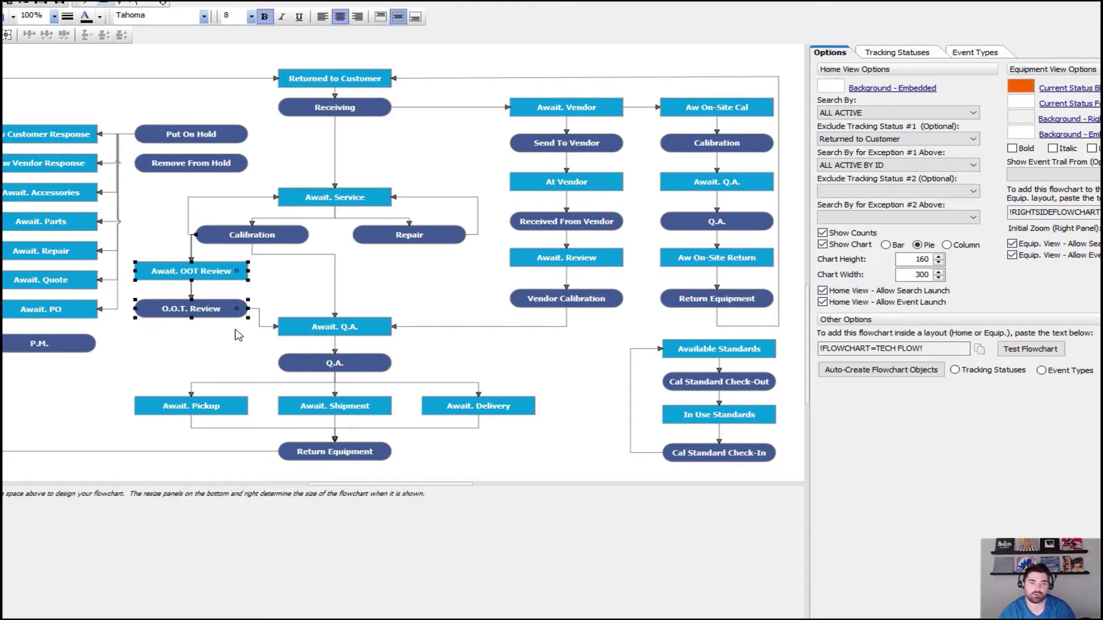
key("Delete")
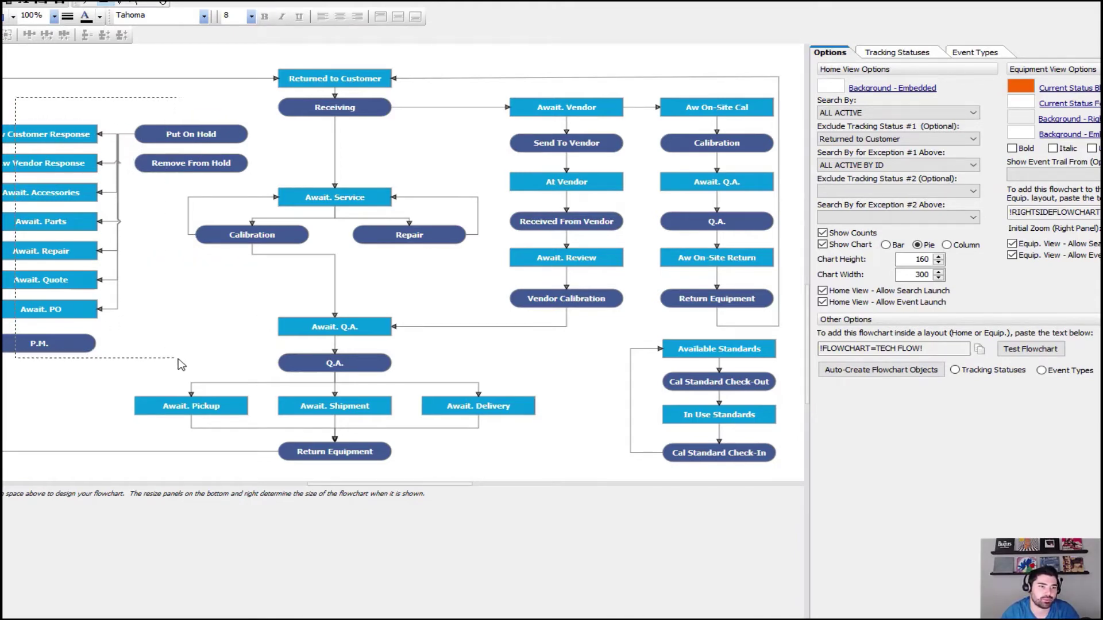
left_click_drag(180, 364, 180, 365)
key("Delete")
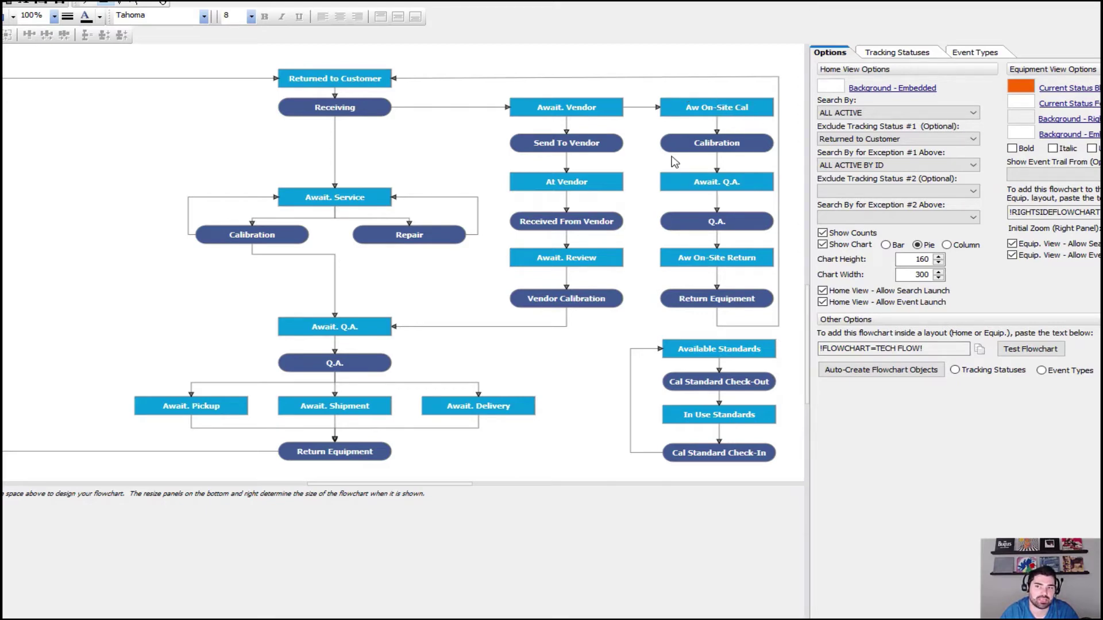
- Delete the on-site calibration branch and the standards check-out/check-in loop from the TECH FLOW flowchart
left_click_drag(651, 91, 742, 330)
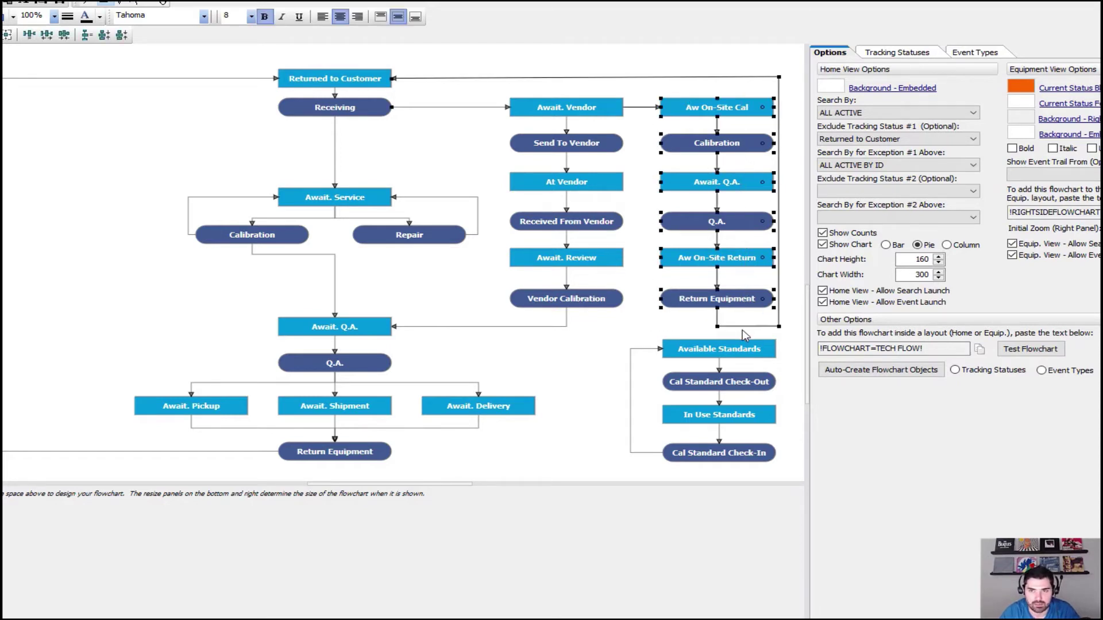
key("Delete")
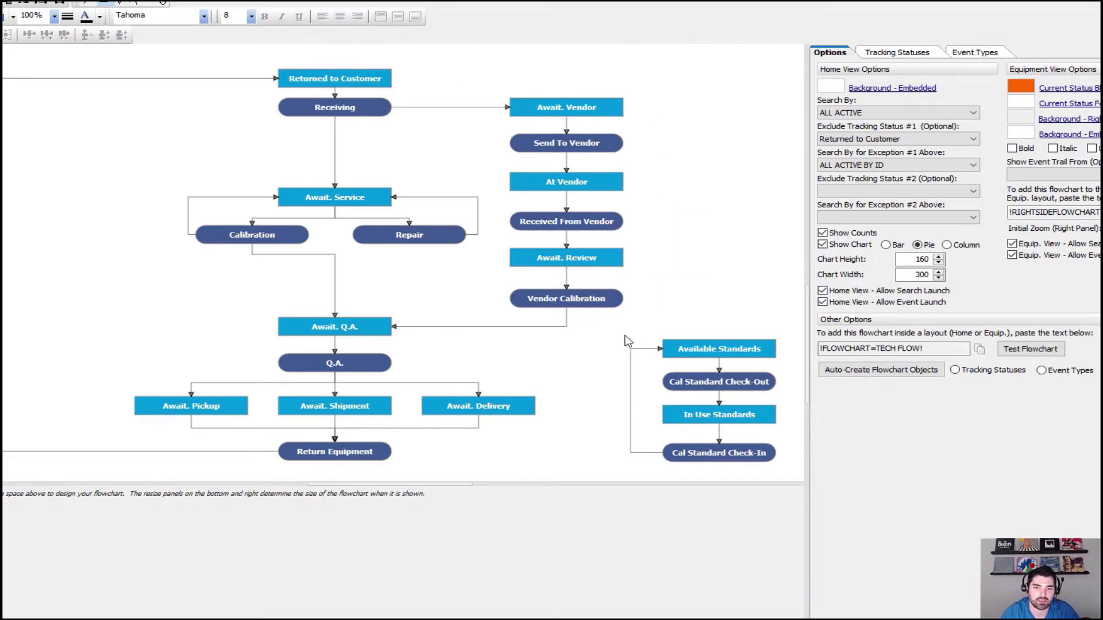
left_click_drag(610, 328, 788, 470)
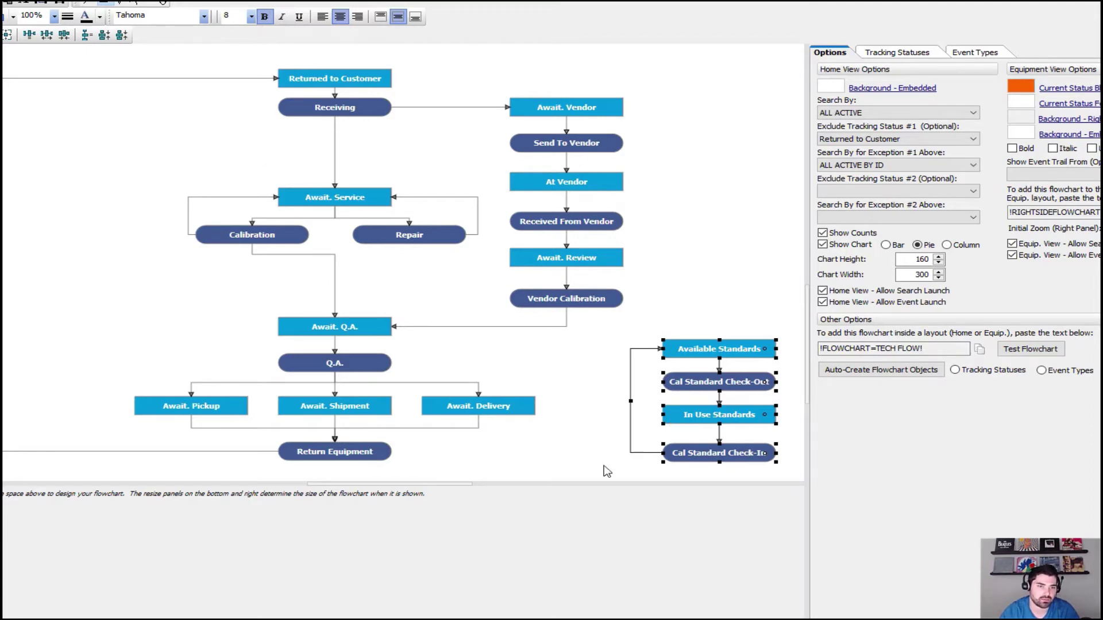
key("Delete")
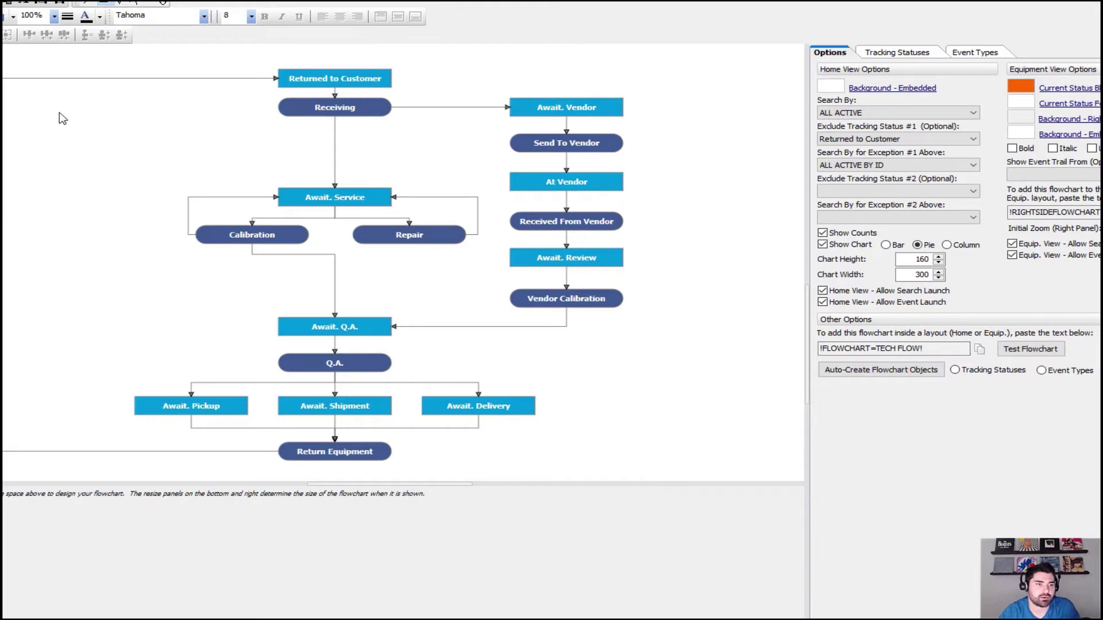
- Move the connector from Return Equipment to Returned to Customer inward in the TECH FLOW flowchart and close the layout builder
left_click(55, 78)
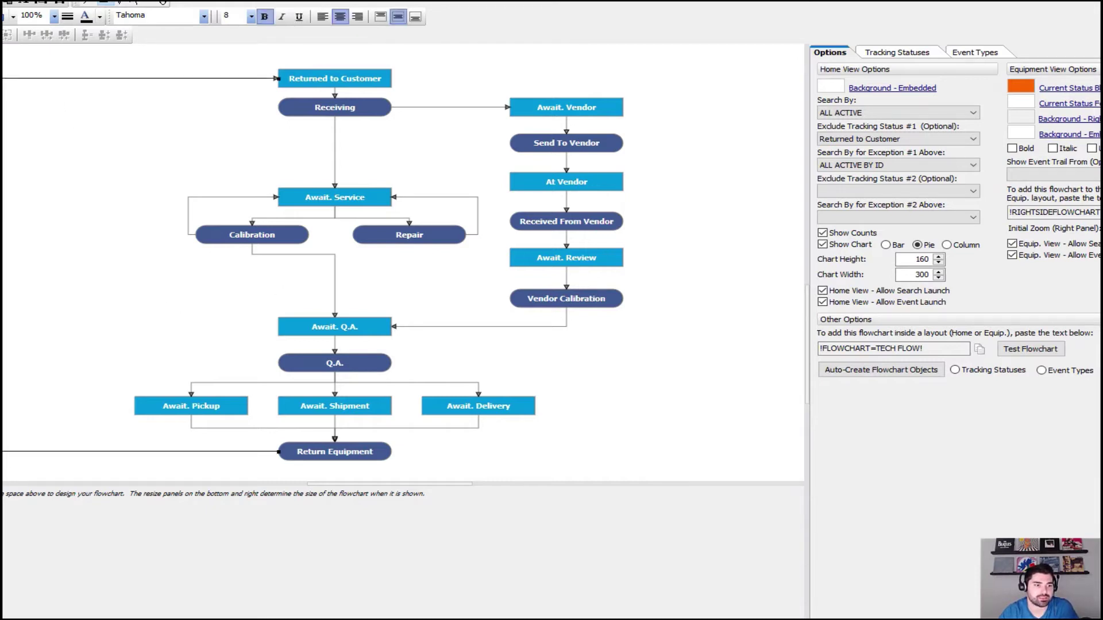
left_click_drag(4, 265, 82, 265)
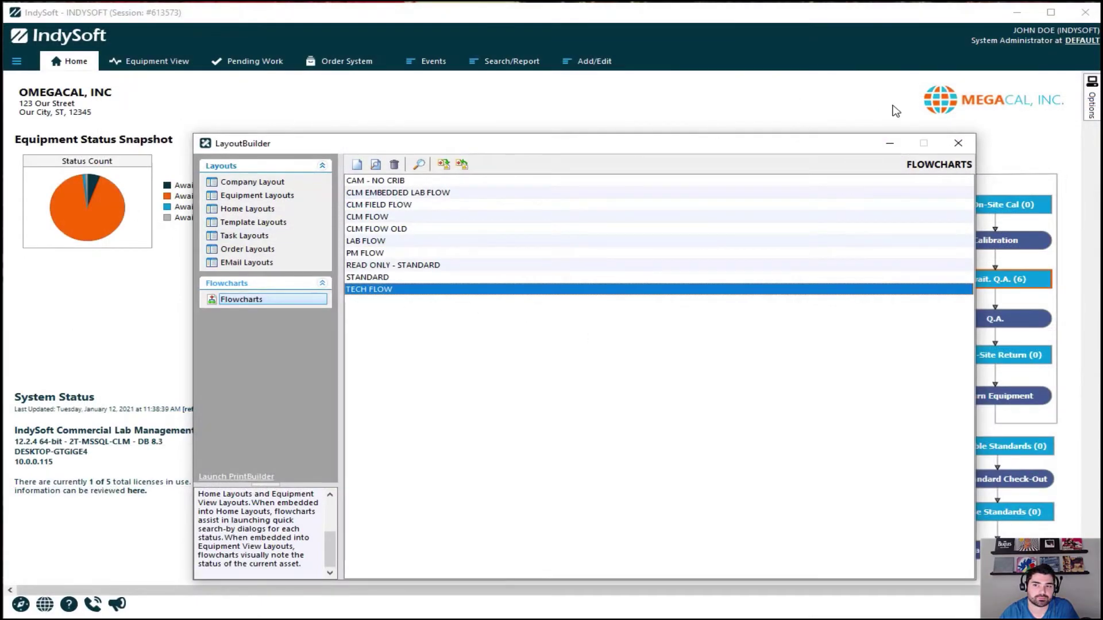
left_click(957, 143)
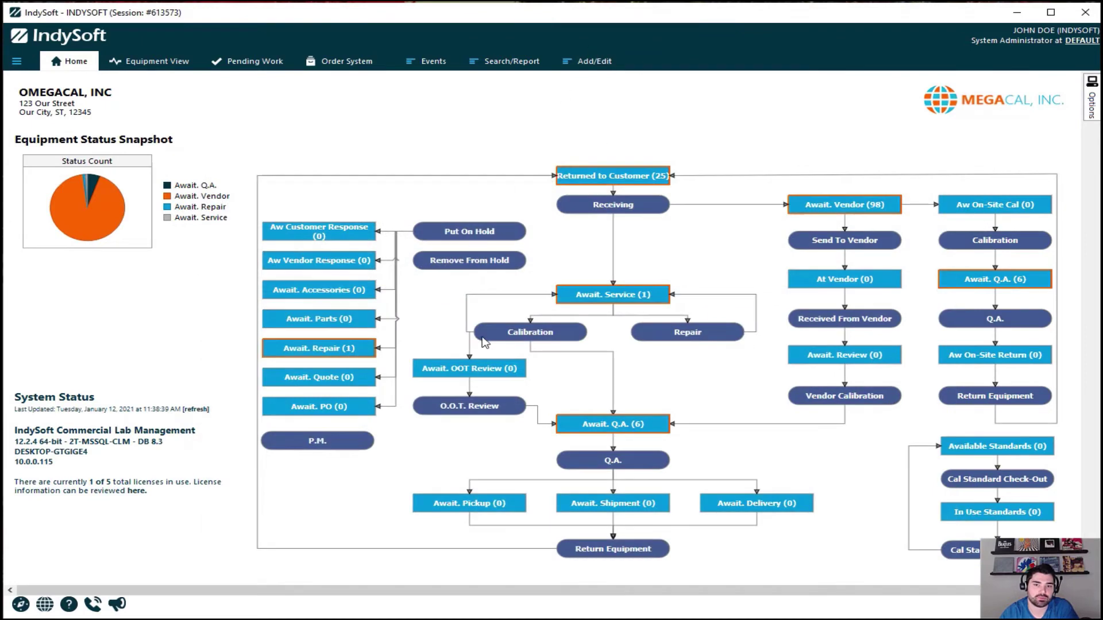
- Reload all settings and check which home layouts are offered for the home view
left_click(611, 57)
left_click(632, 45)
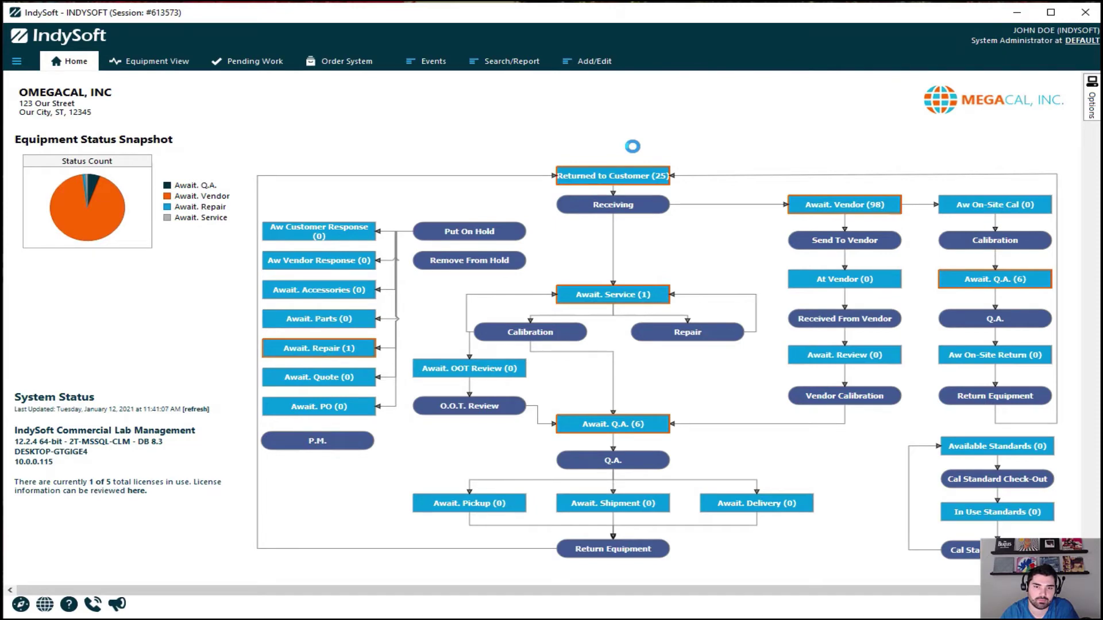
right_click(596, 336)
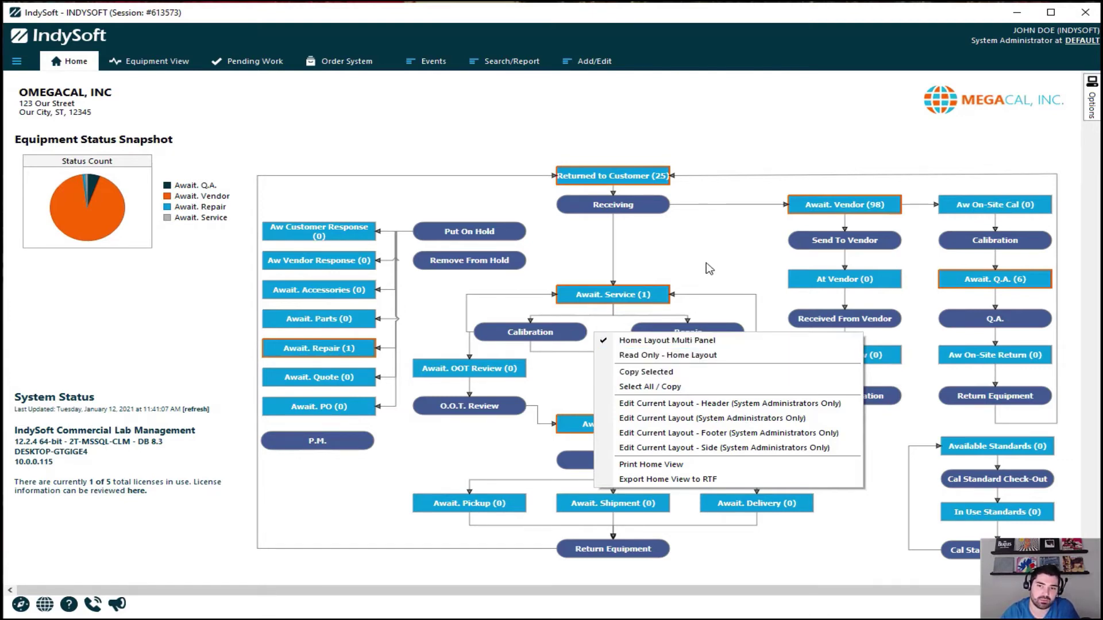
left_click(893, 145)
- Reopen the home layouts in the layout builder and review the TECH-MAIN layout's template and flowchart references
left_click(1092, 107)
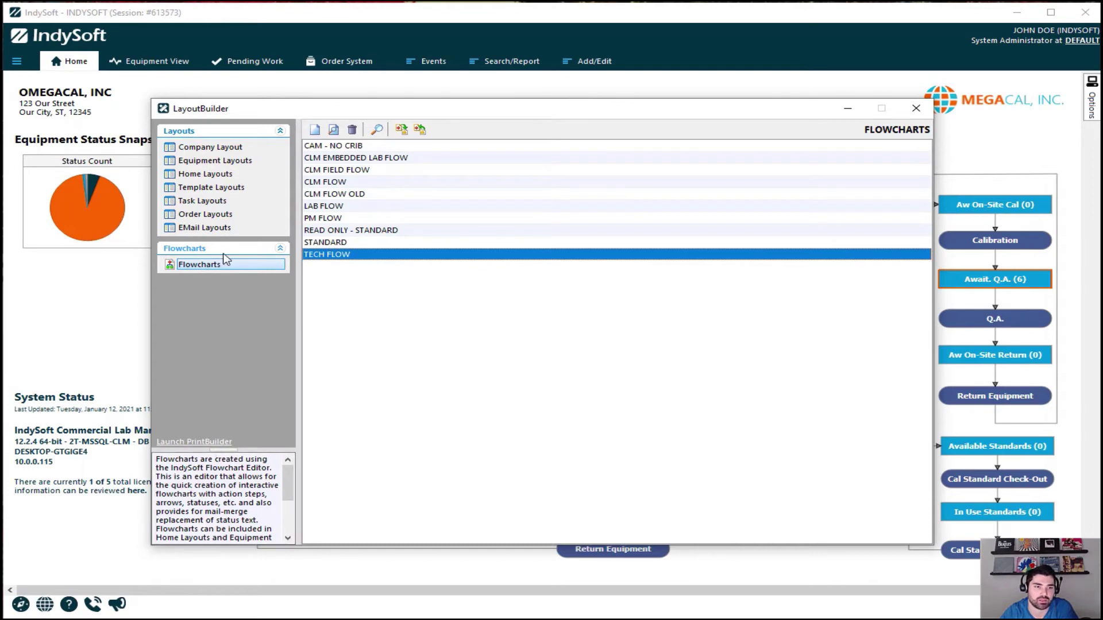
left_click(198, 174)
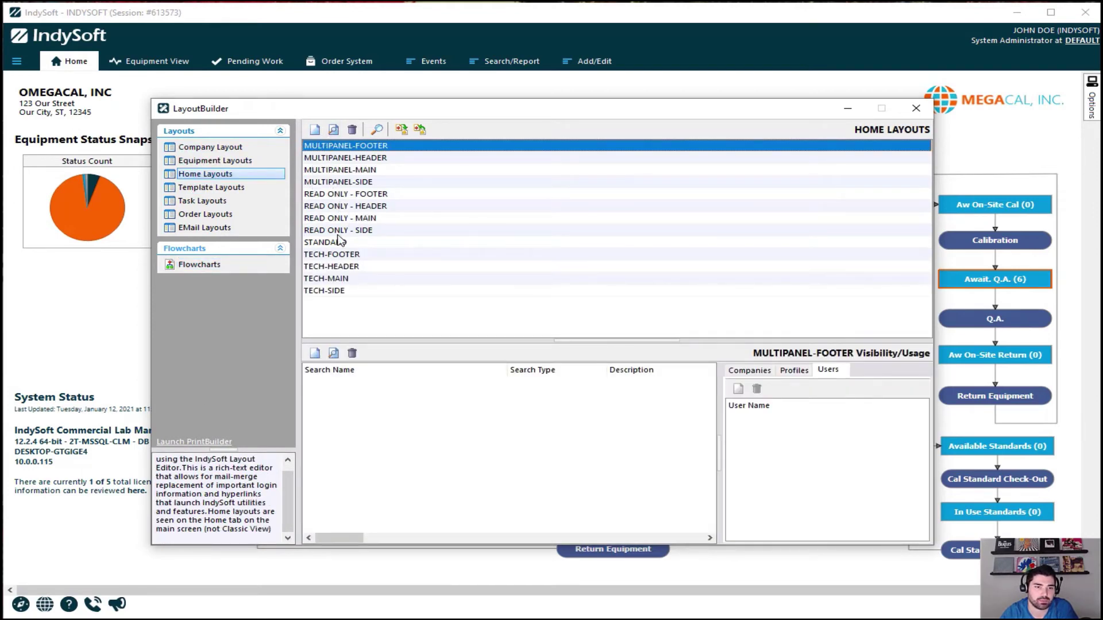
left_click(317, 256)
left_click(325, 267)
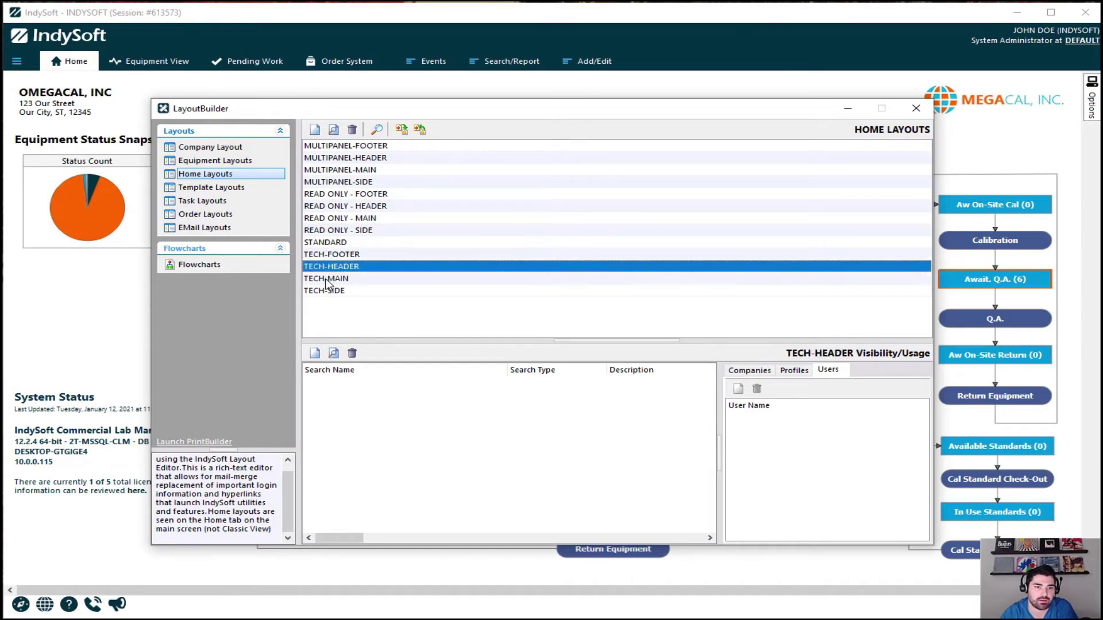
left_click(328, 279)
left_click(332, 291)
left_click(331, 281)
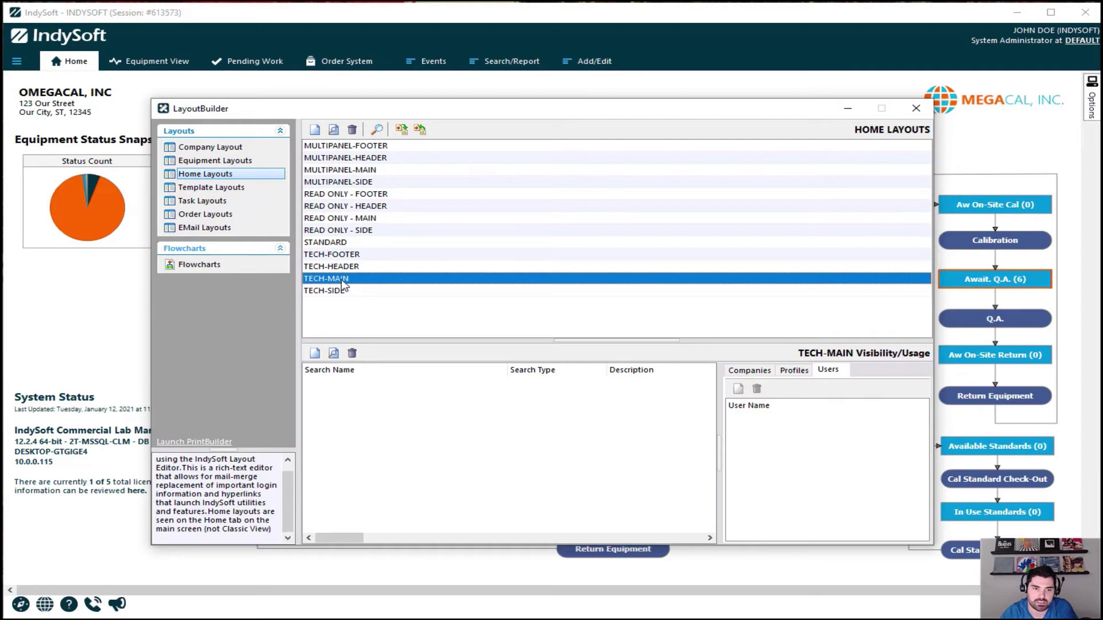
left_click_drag(356, 284, 286, 312)
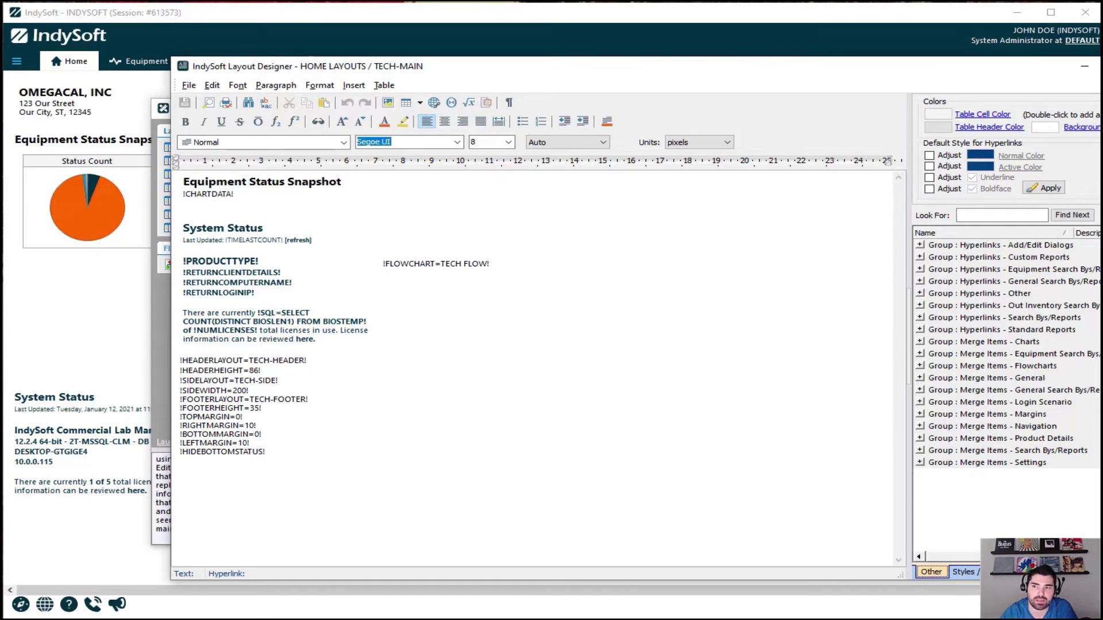
key("alt+F4")
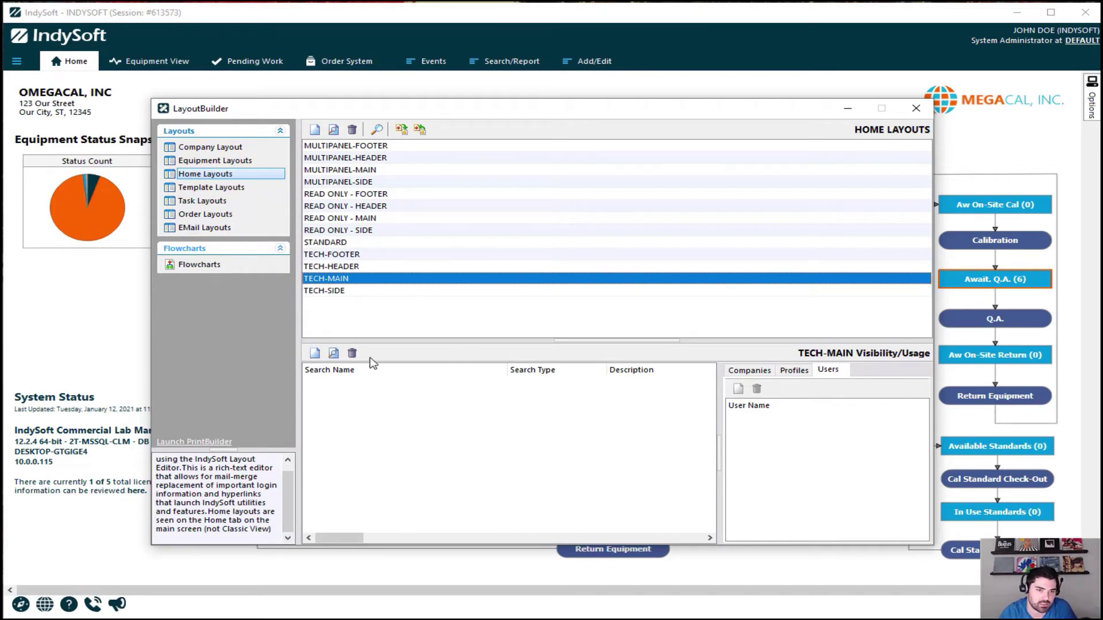
- Add a systemwide home layout entry named TECHNICIAN HOME VIEW to the TECH-MAIN layout
left_click(341, 258)
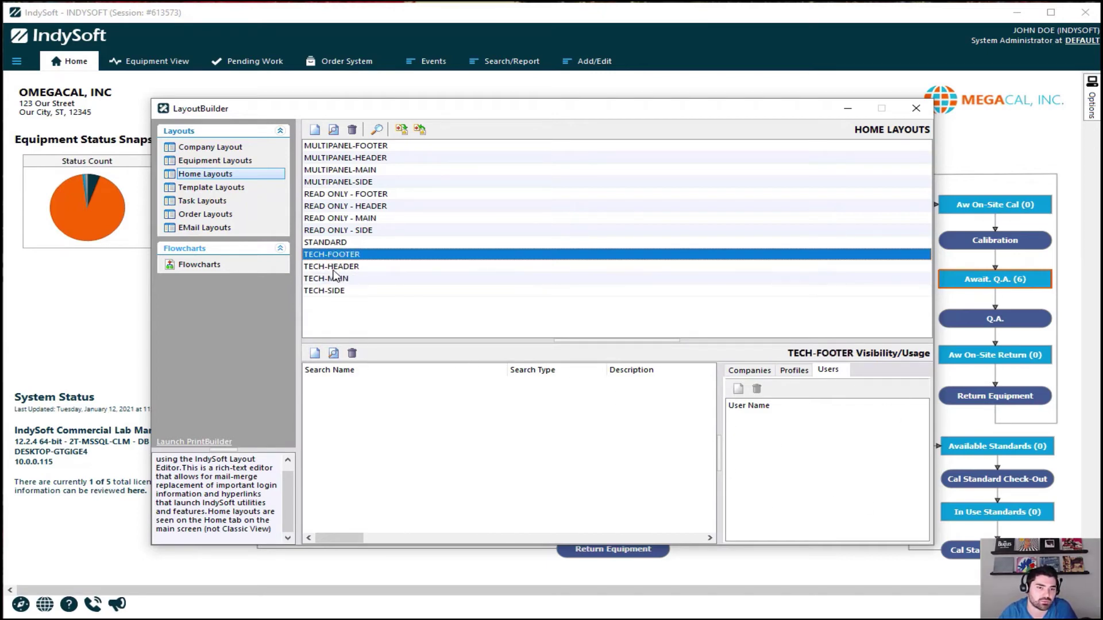
left_click(332, 267)
left_click(337, 288)
left_click(333, 279)
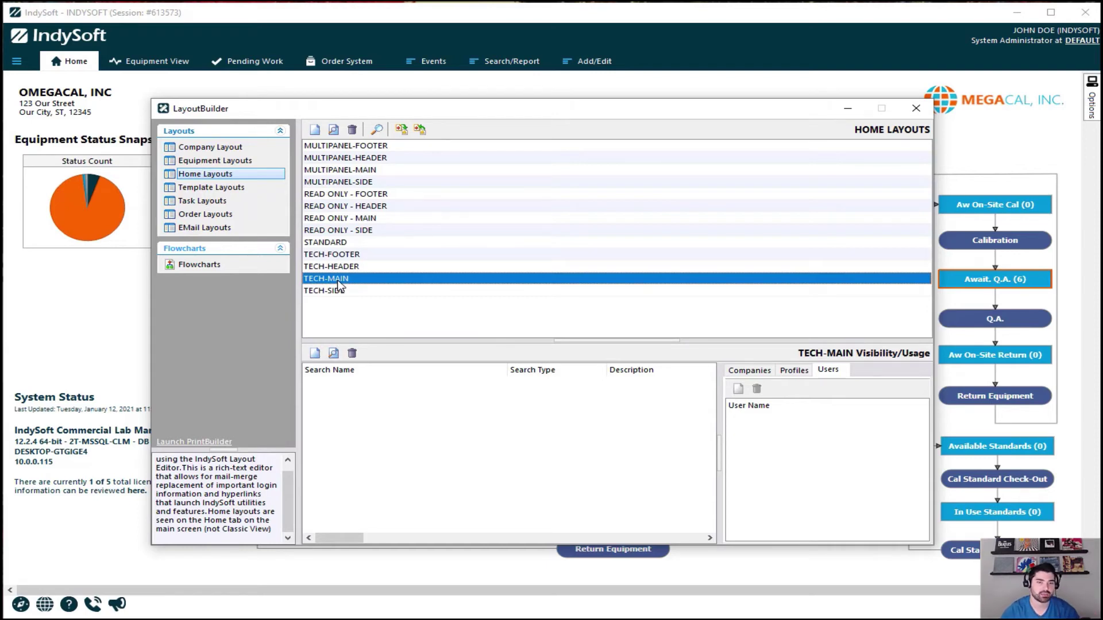
left_click(316, 360)
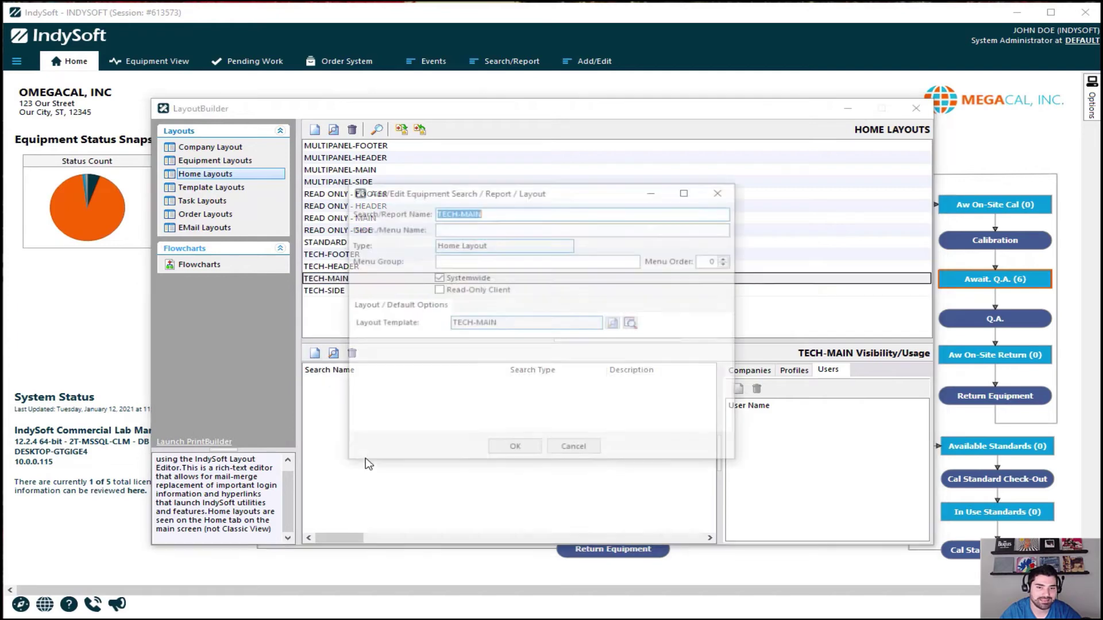
left_click_drag(480, 213, 433, 213)
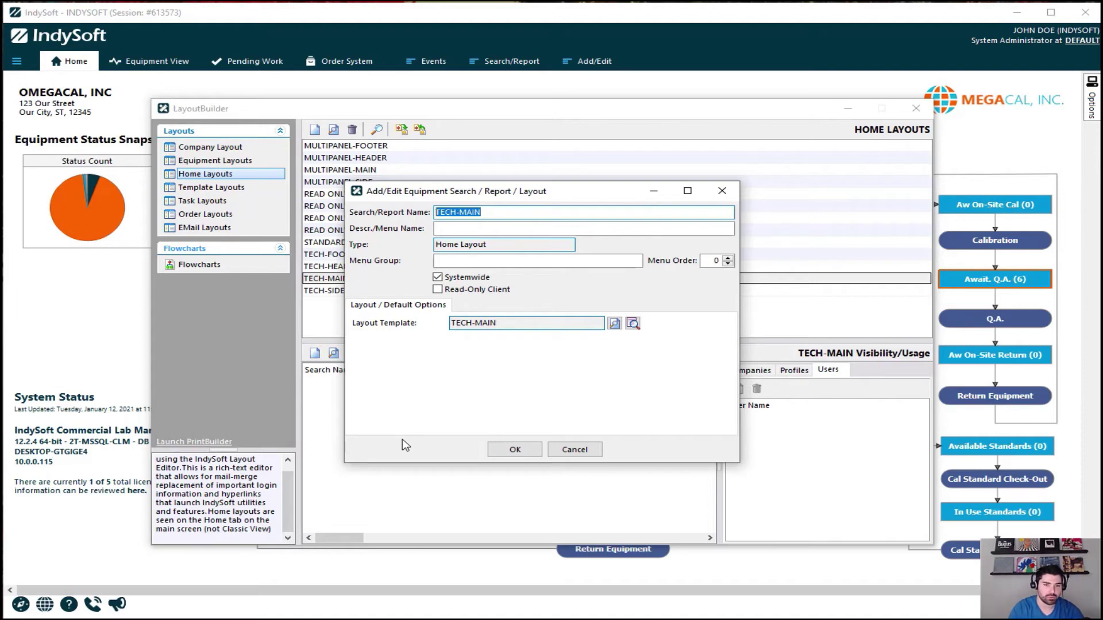
type("TEC")
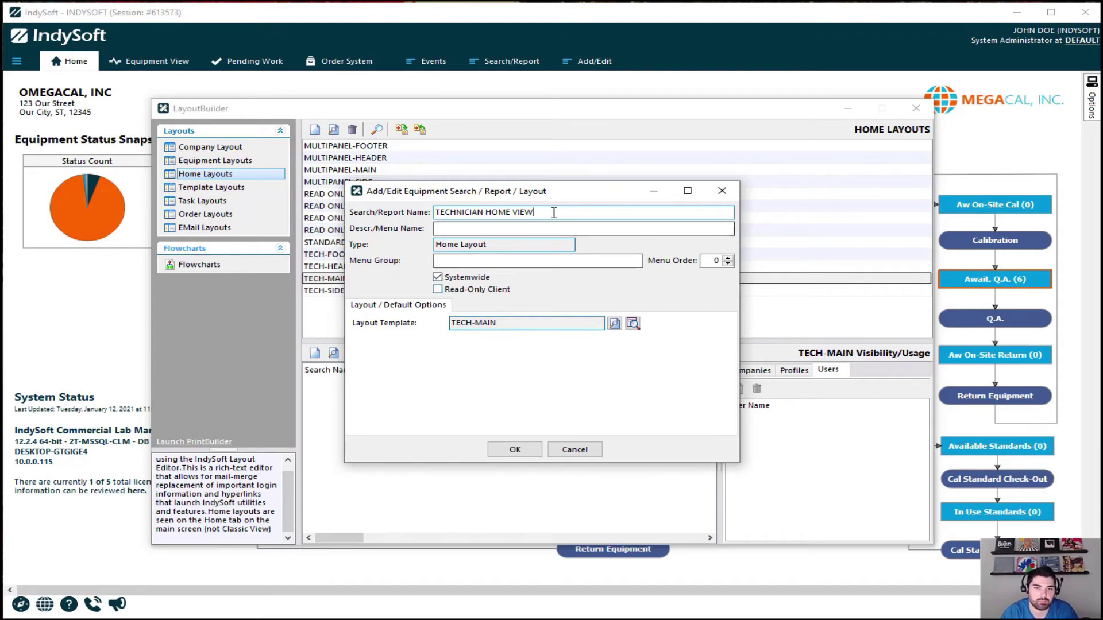
left_click_drag(536, 212, 435, 212)
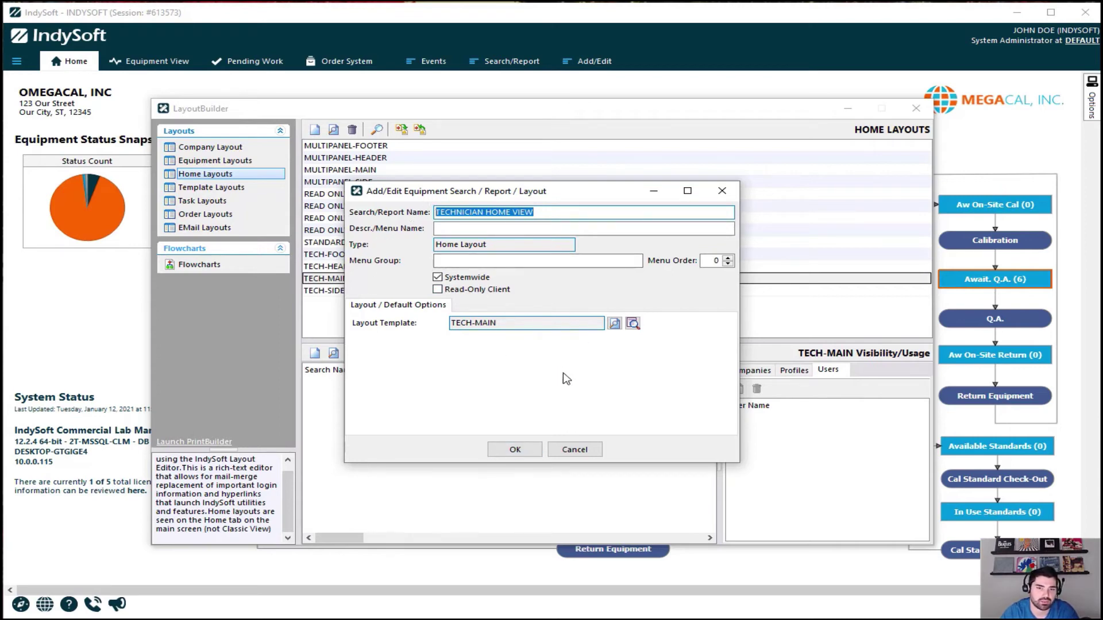
left_click(598, 213)
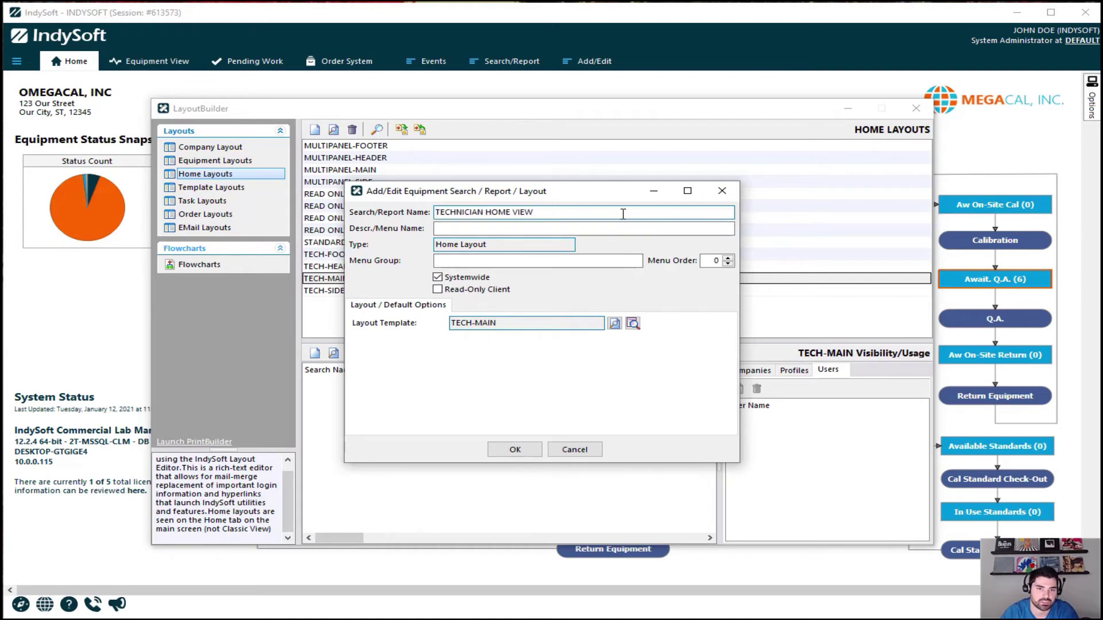
left_click_drag(615, 213, 385, 216)
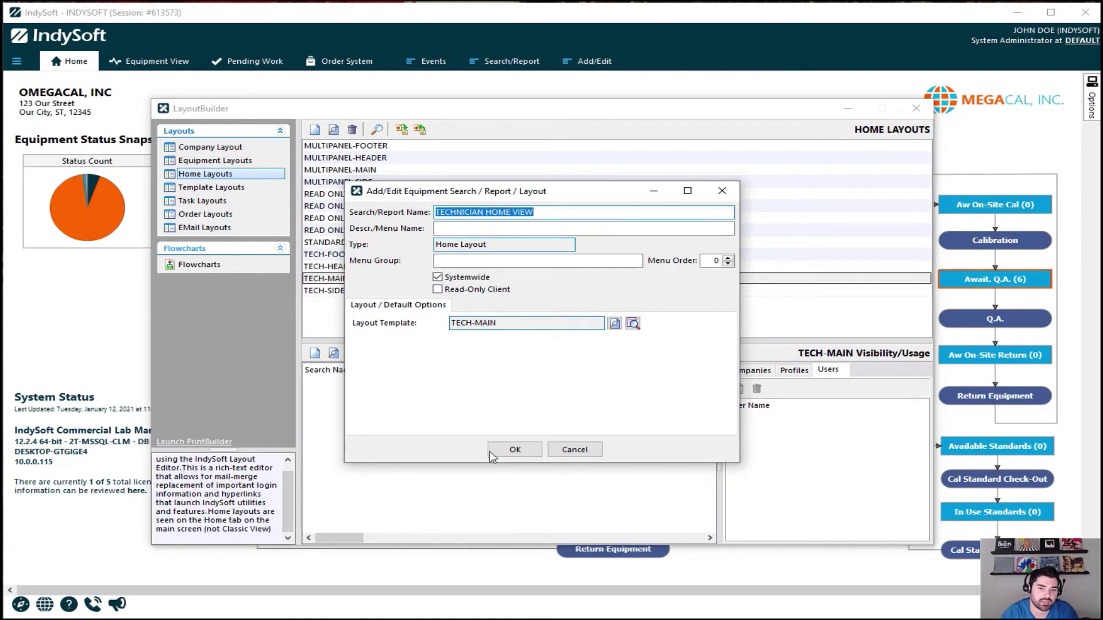
left_click(513, 452)
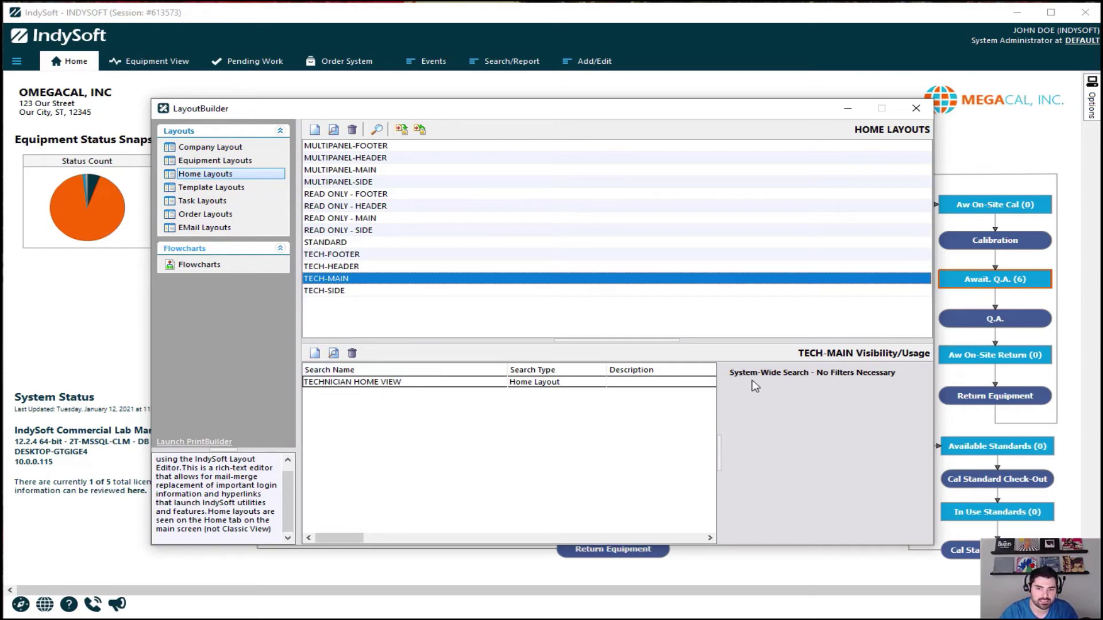
- Turn off the Systemwide option for the TECHNICIAN HOME VIEW entry
left_click(430, 382)
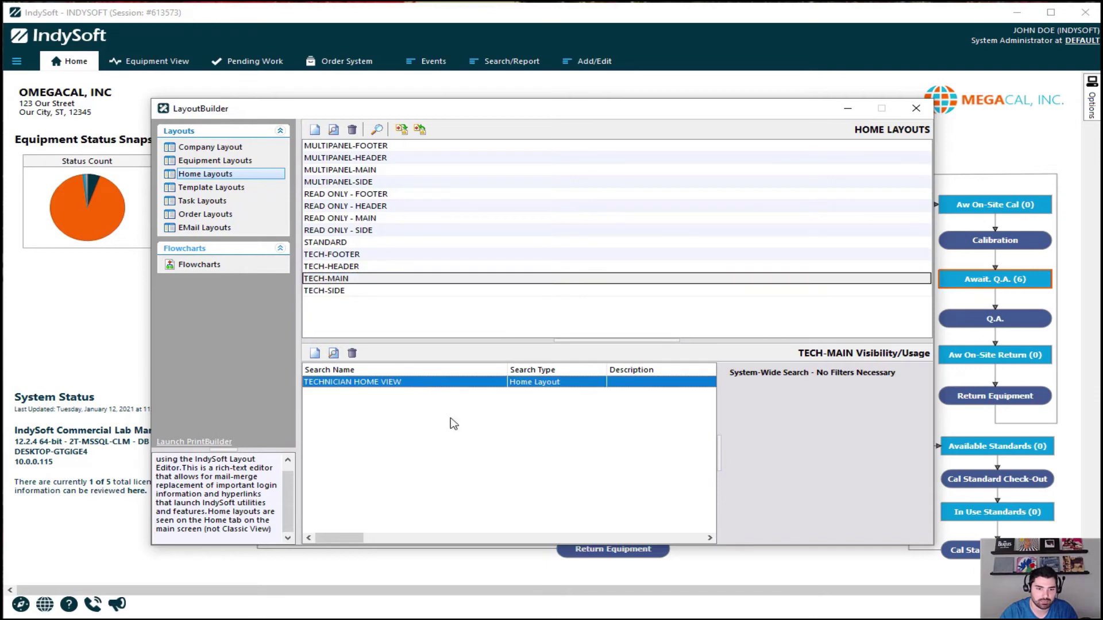
double_click(452, 424)
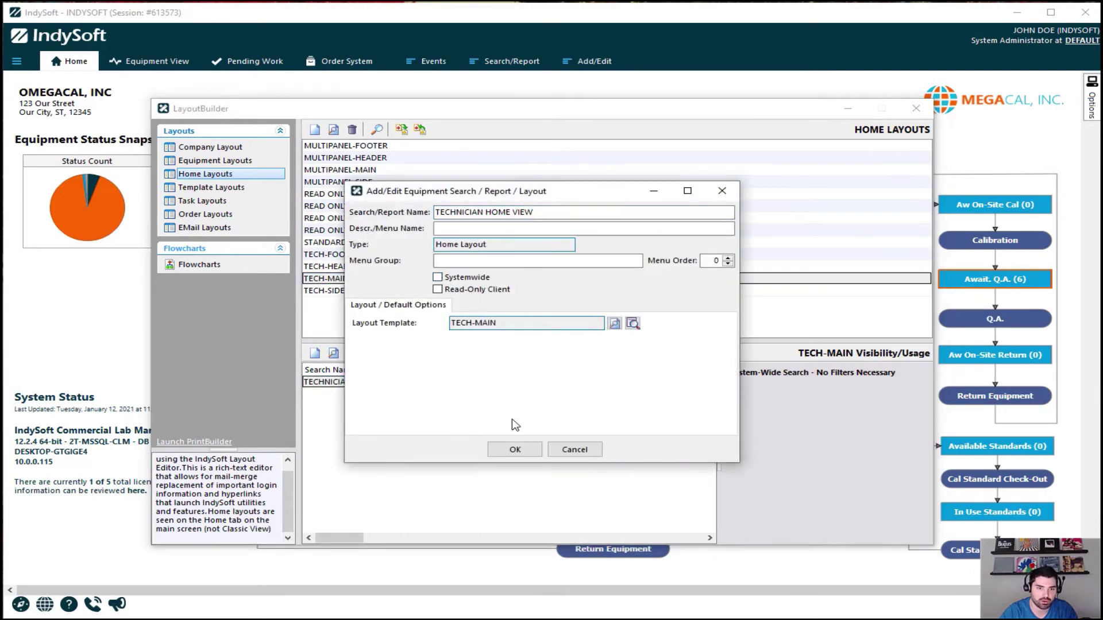
left_click(520, 448)
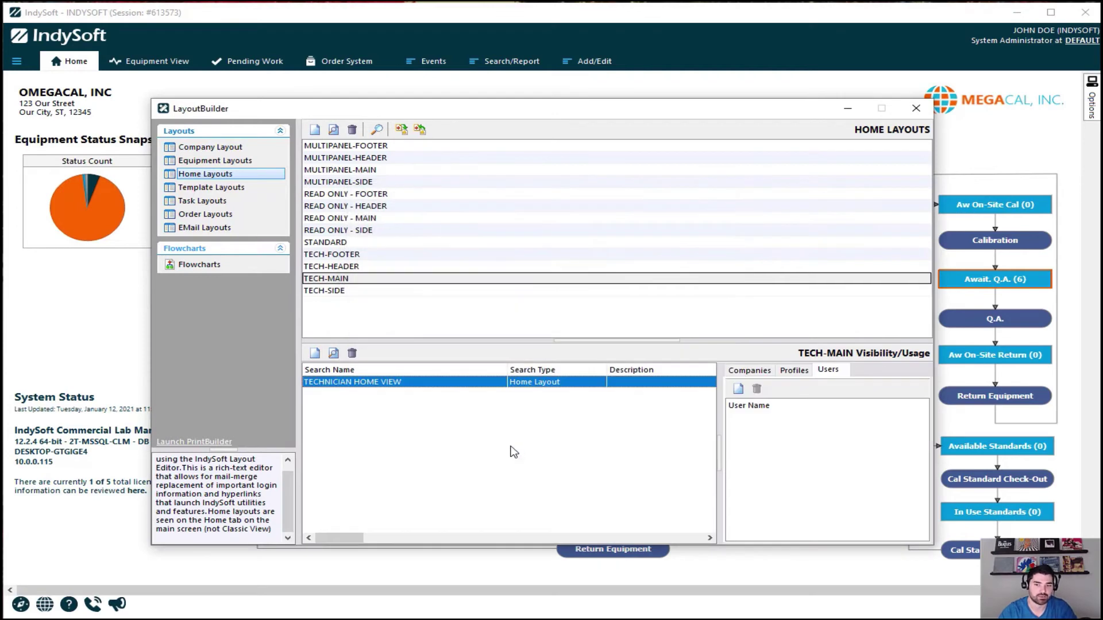
- View the company, profile and user visibility filters for TECHNICIAN HOME VIEW and look through the users available to add
left_click(760, 372)
left_click(793, 370)
left_click(828, 371)
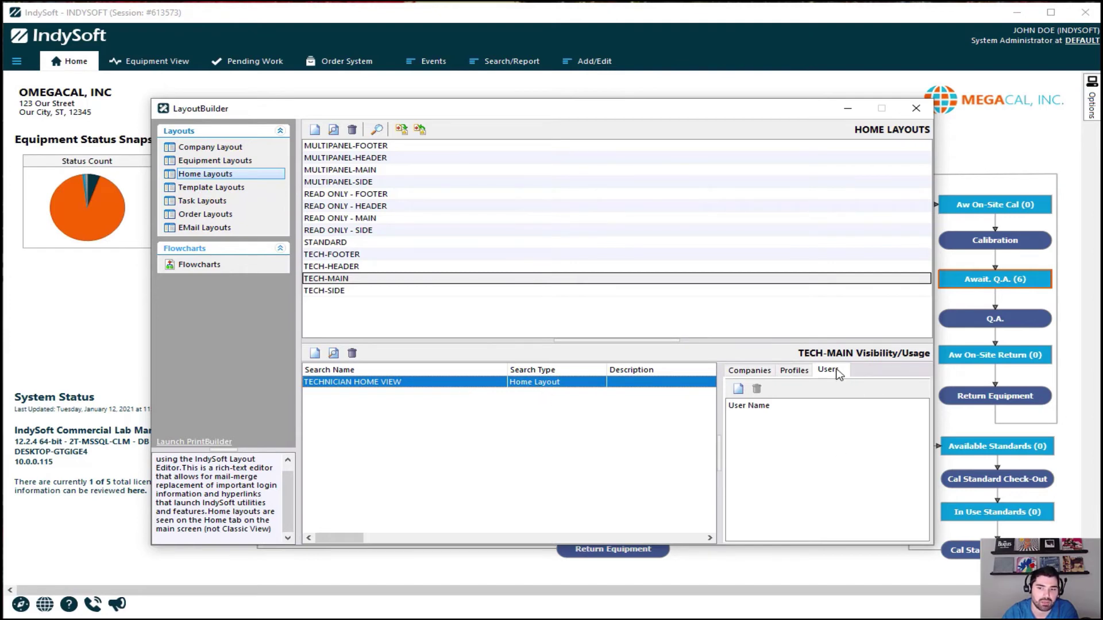
left_click(738, 389)
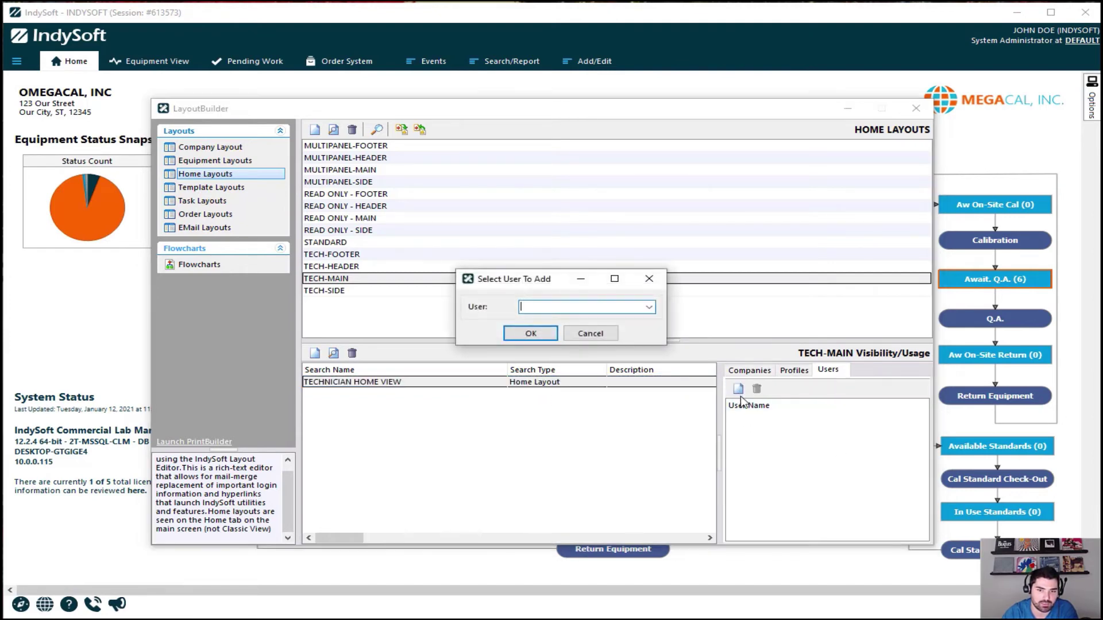
left_click(648, 306)
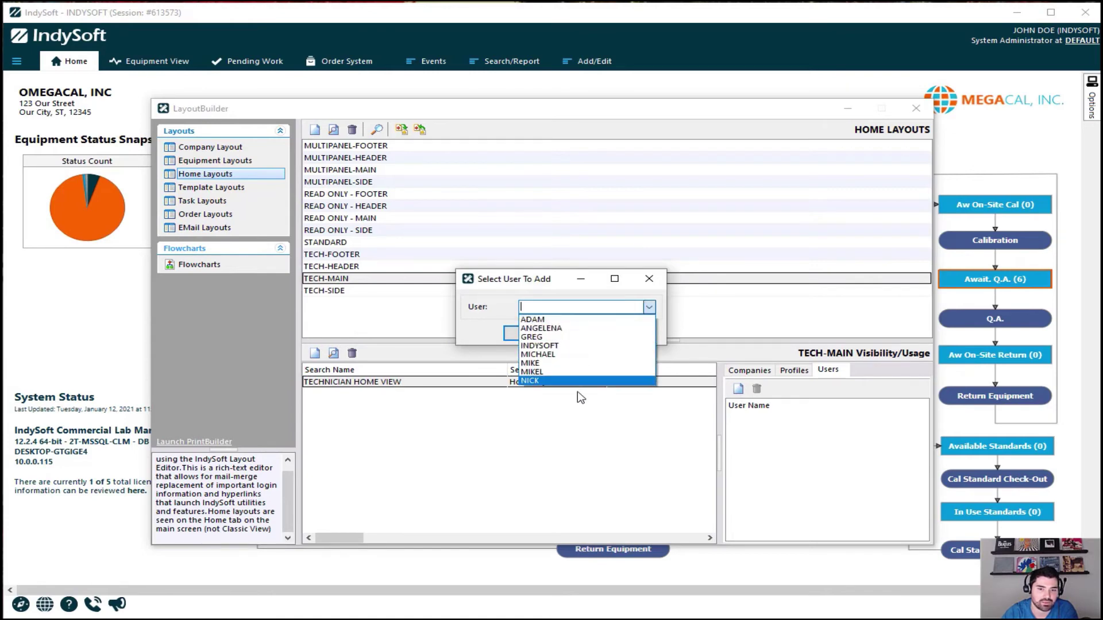
left_click(484, 306)
left_click(585, 328)
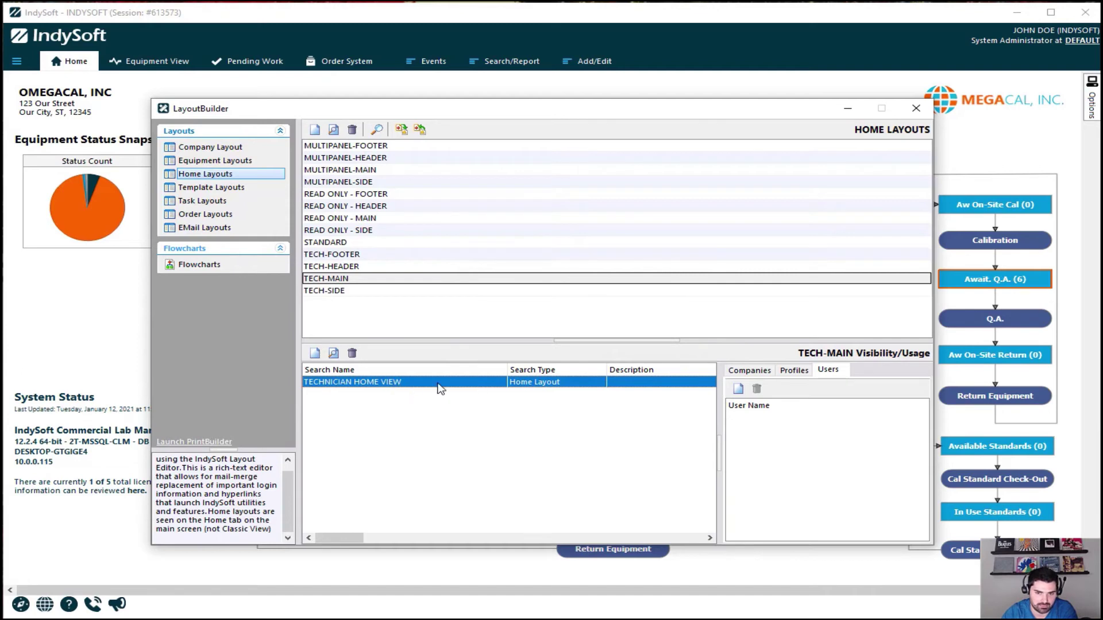
- Look through the profiles available to add to TECHNICIAN HOME VIEW without adding one, and return to the company filter
left_click(794, 370)
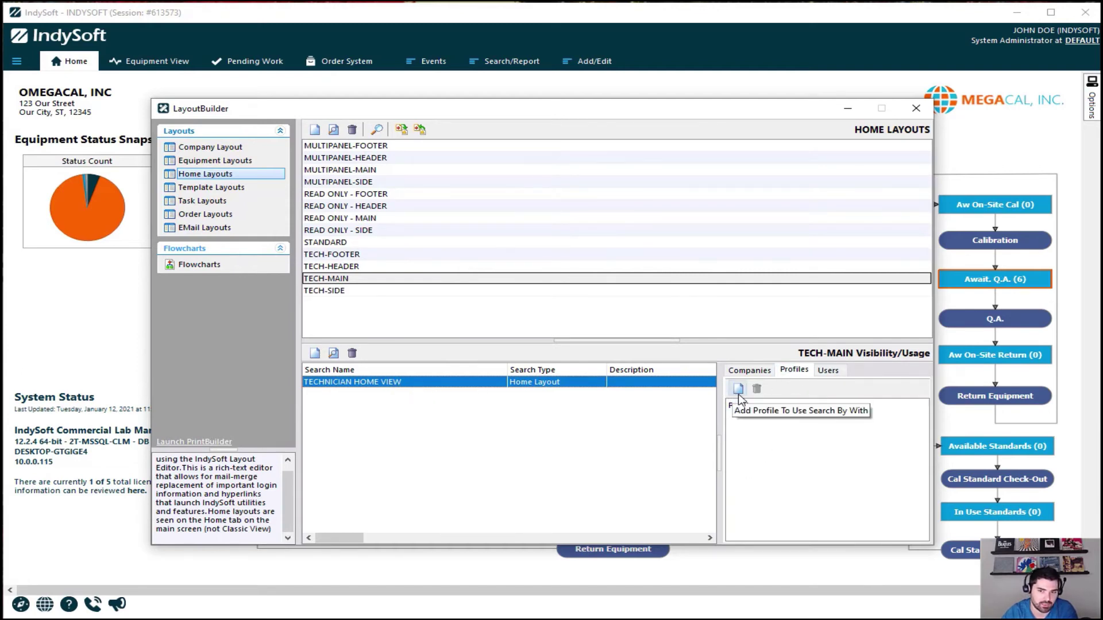
left_click(739, 389)
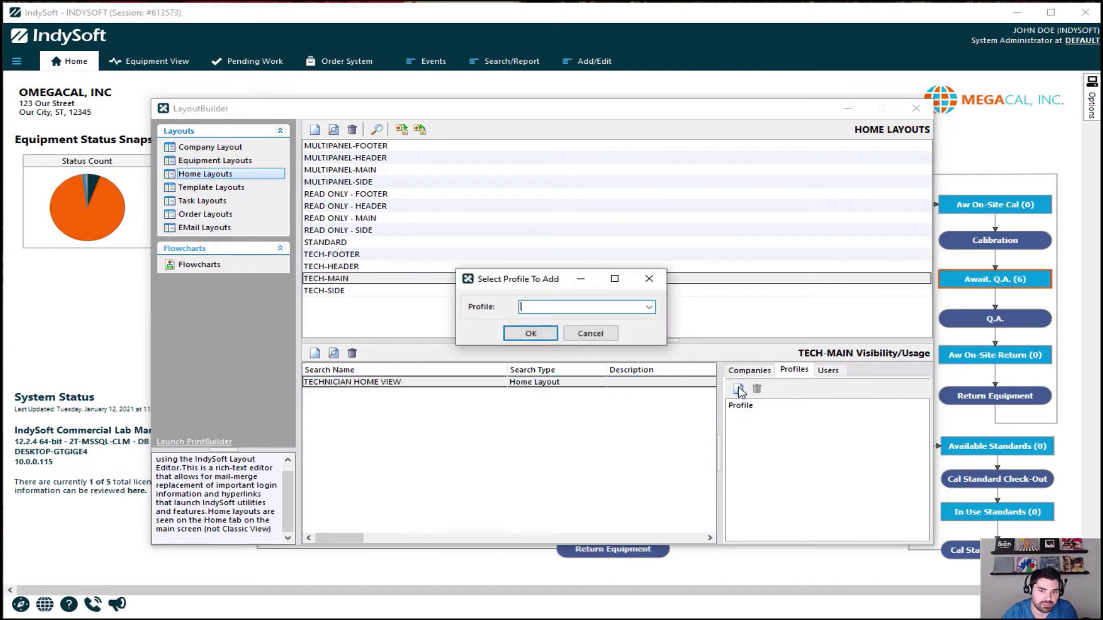
left_click(650, 307)
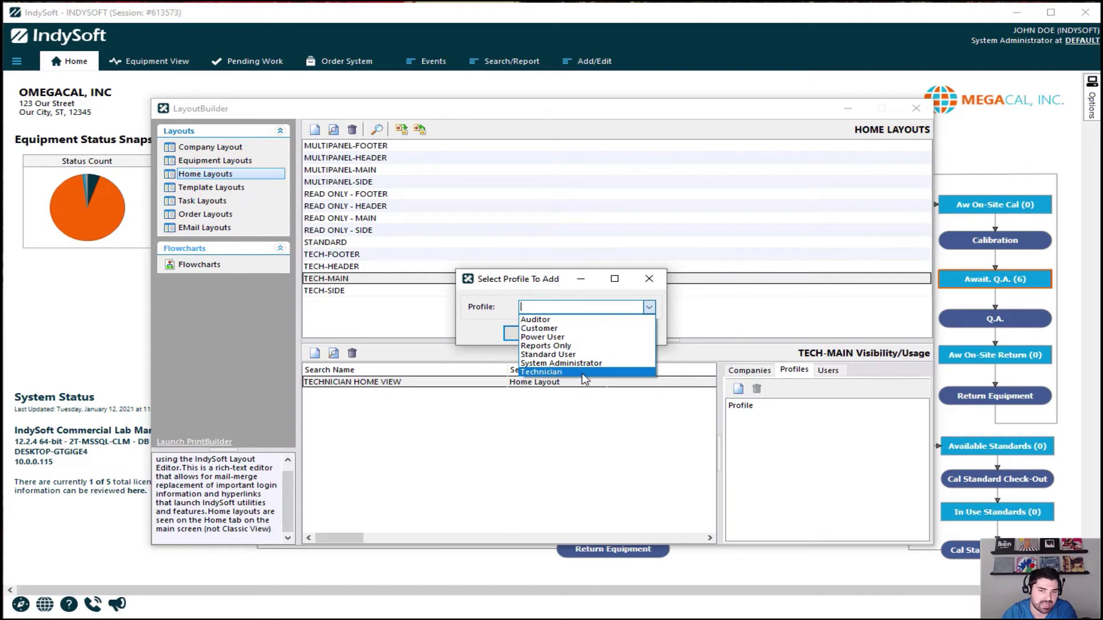
left_click(649, 279)
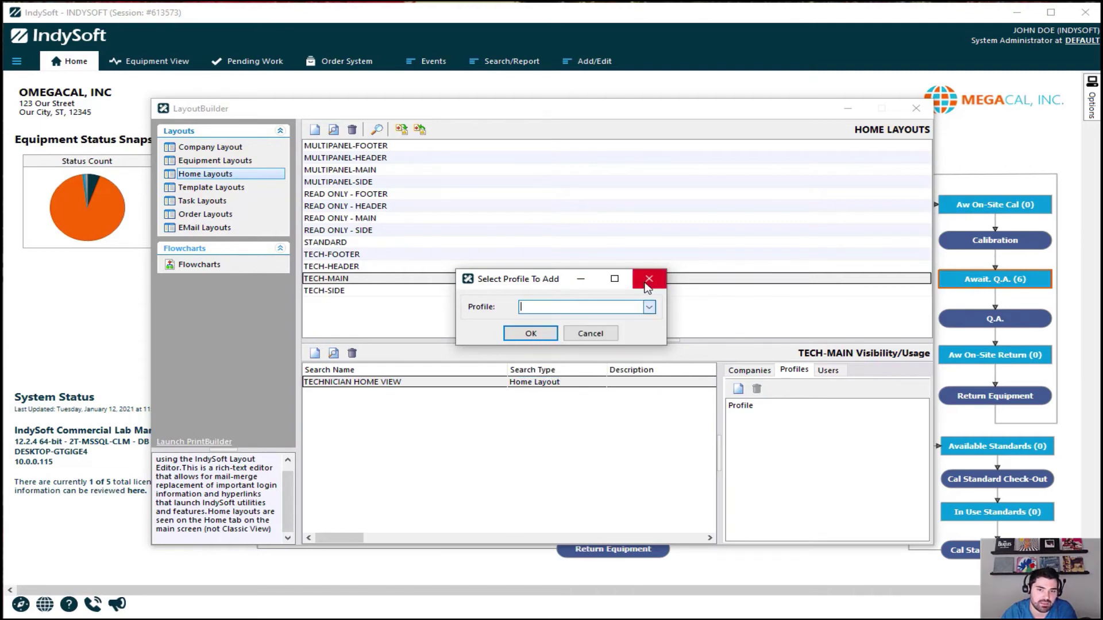
left_click(649, 279)
left_click(749, 370)
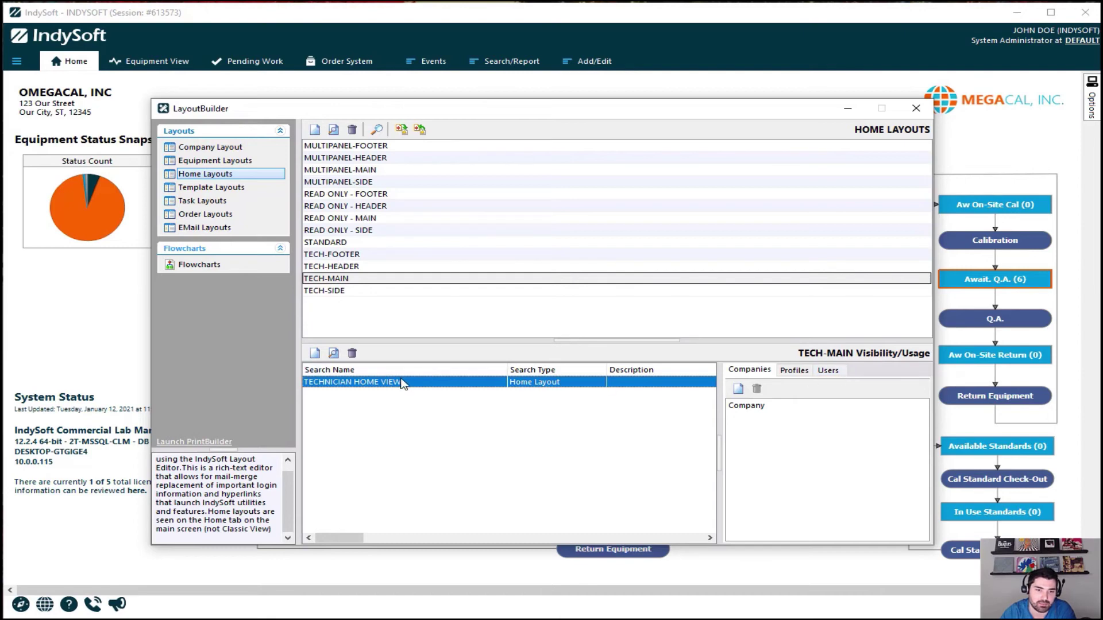
- Turn the Systemwide option back on for the TECHNICIAN HOME VIEW entry
double_click(459, 384)
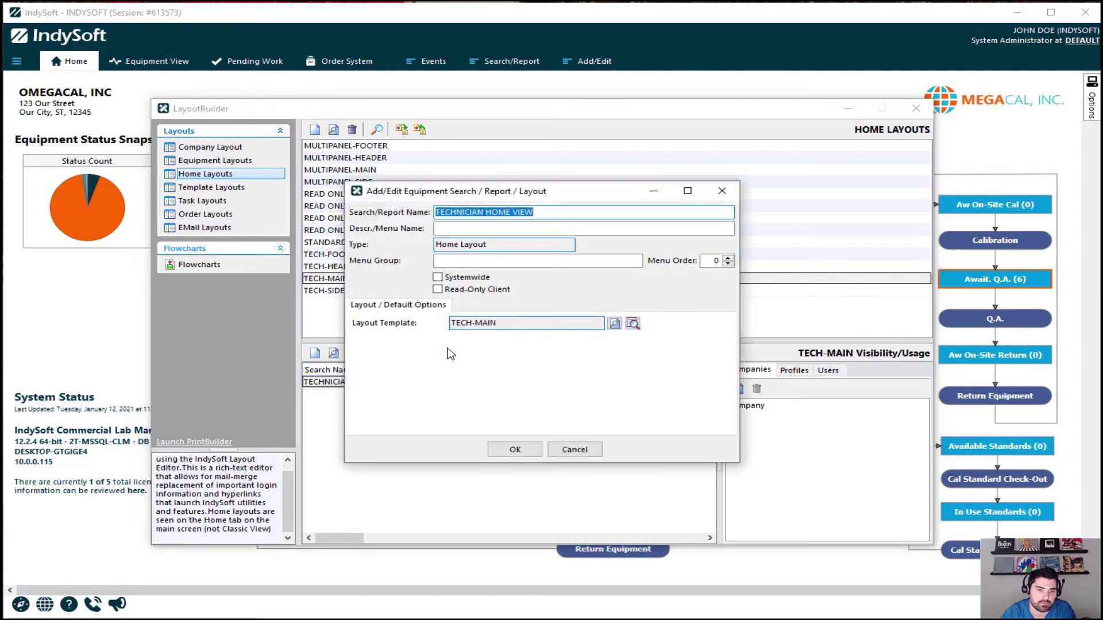
left_click(438, 278)
left_click(517, 448)
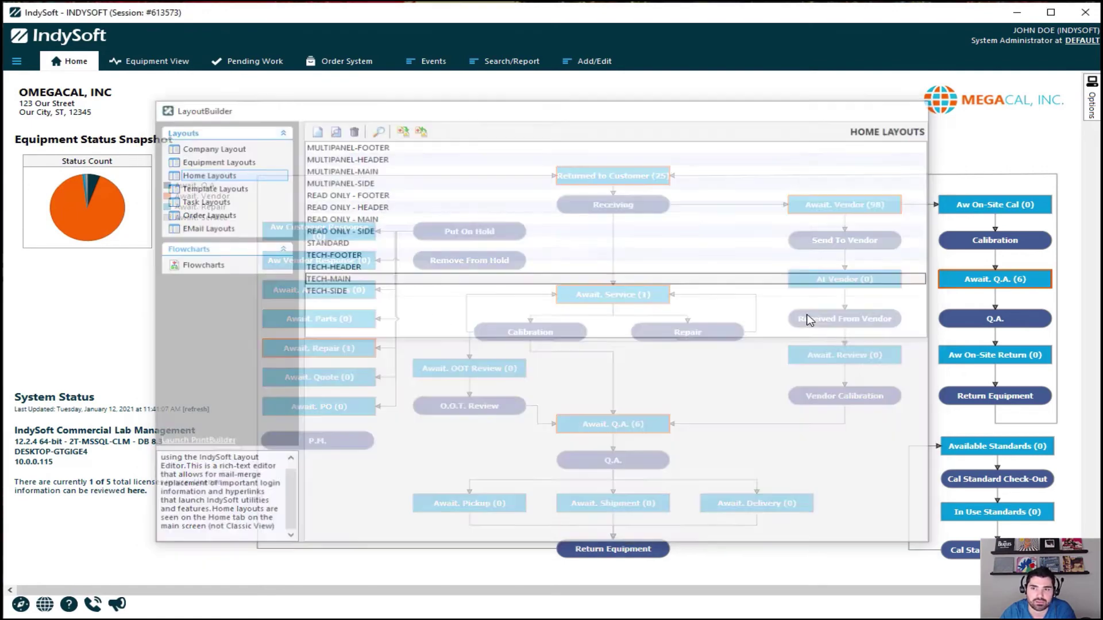
- Close LayoutBuilder, reload all settings, and switch the home page to the Technician Home View layout
left_click(916, 109)
right_click(618, 42)
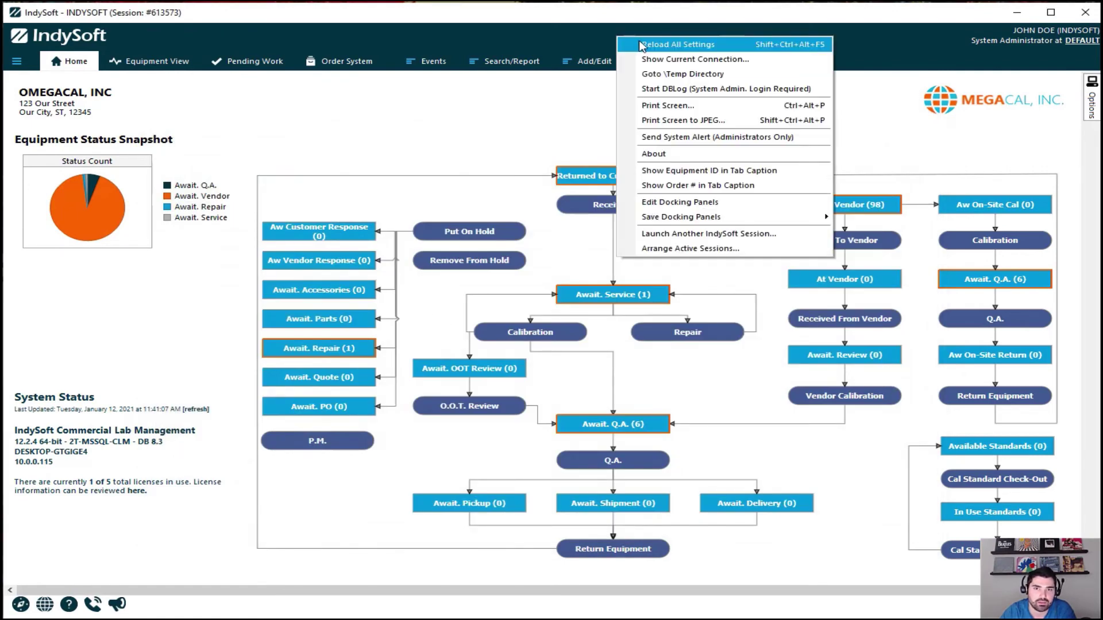
key("Escape")
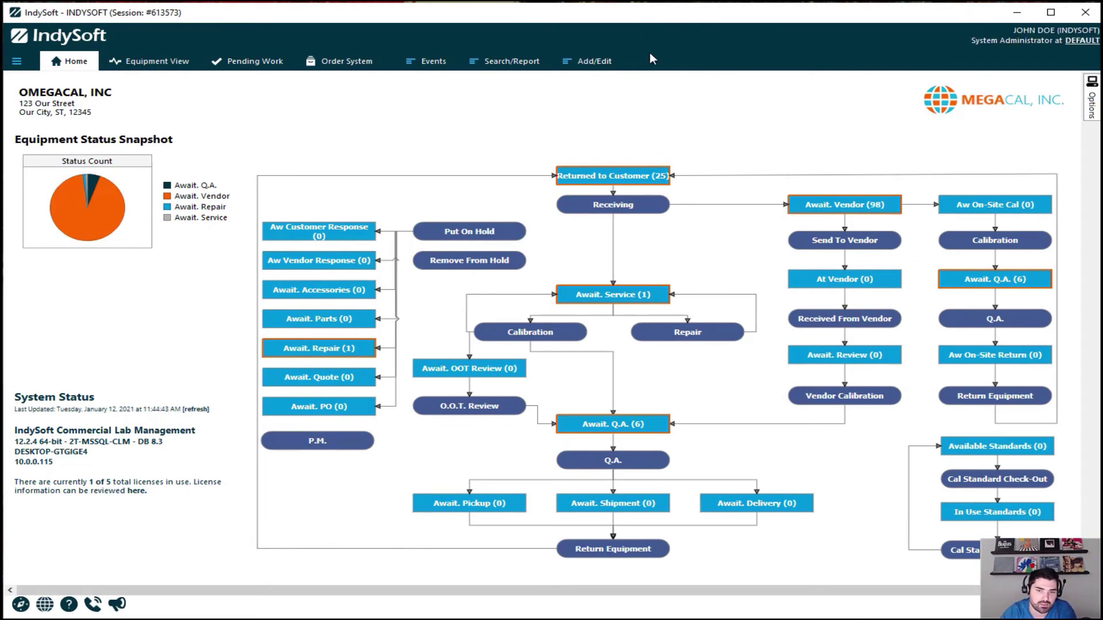
right_click(602, 345)
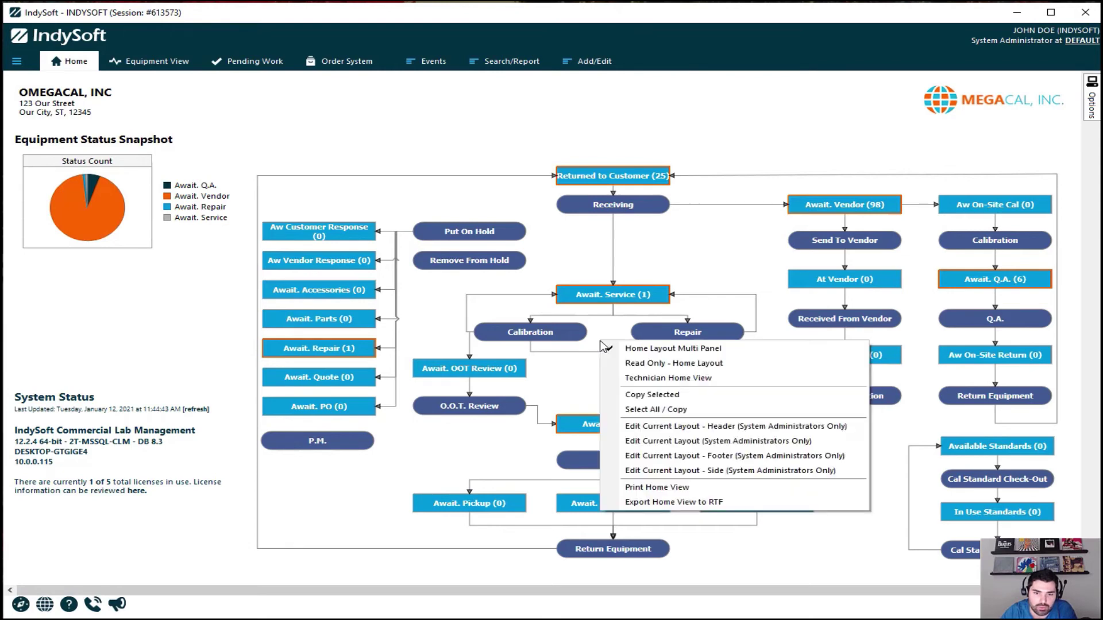
left_click(642, 380)
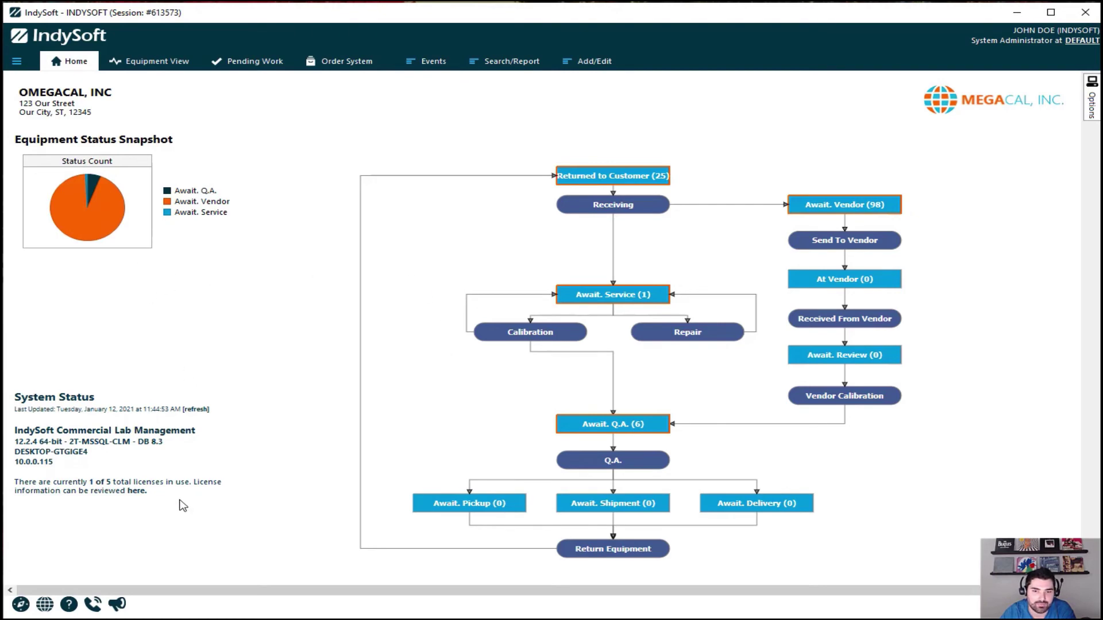
- Review the equipment list for the Await. Vendor status and the columns available in the Await. Service equipment search
left_click(1092, 102)
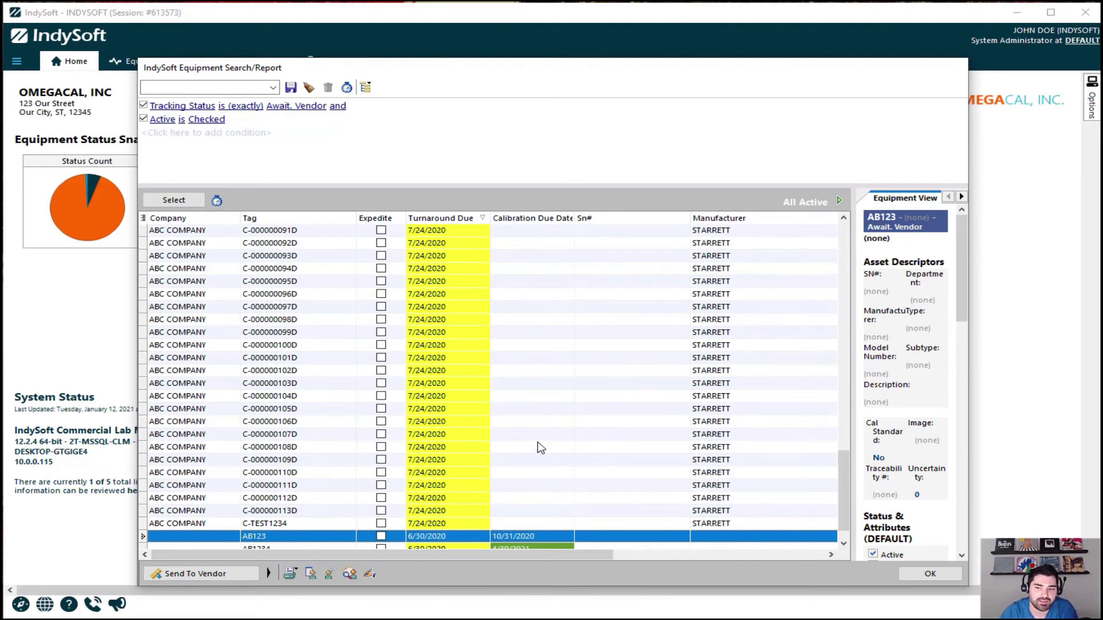
left_click(929, 574)
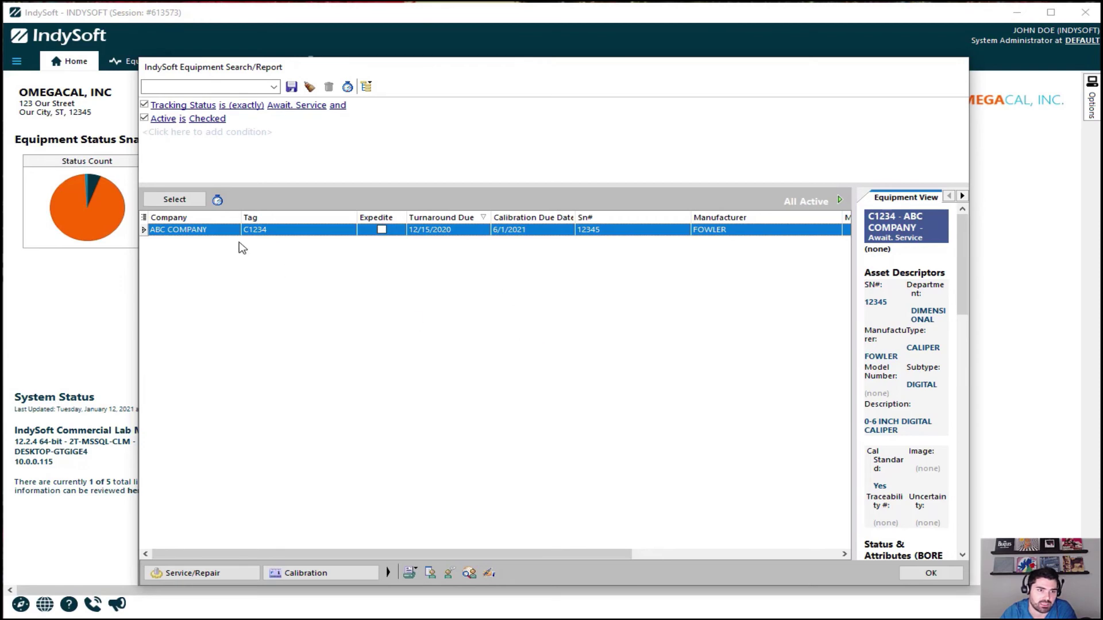
left_click(144, 217)
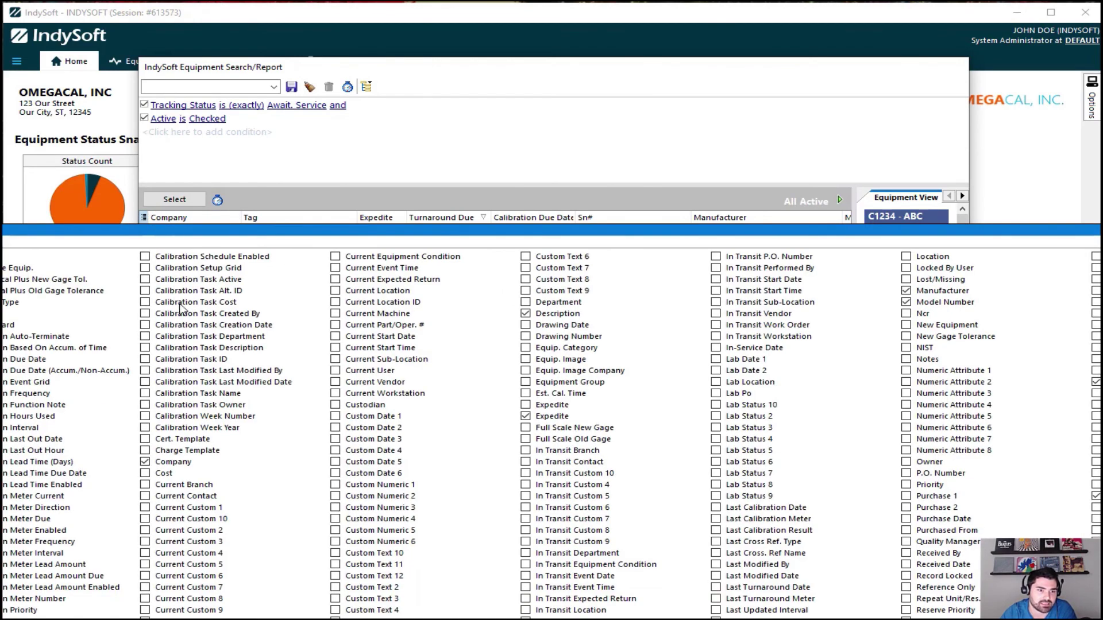
left_click(394, 140)
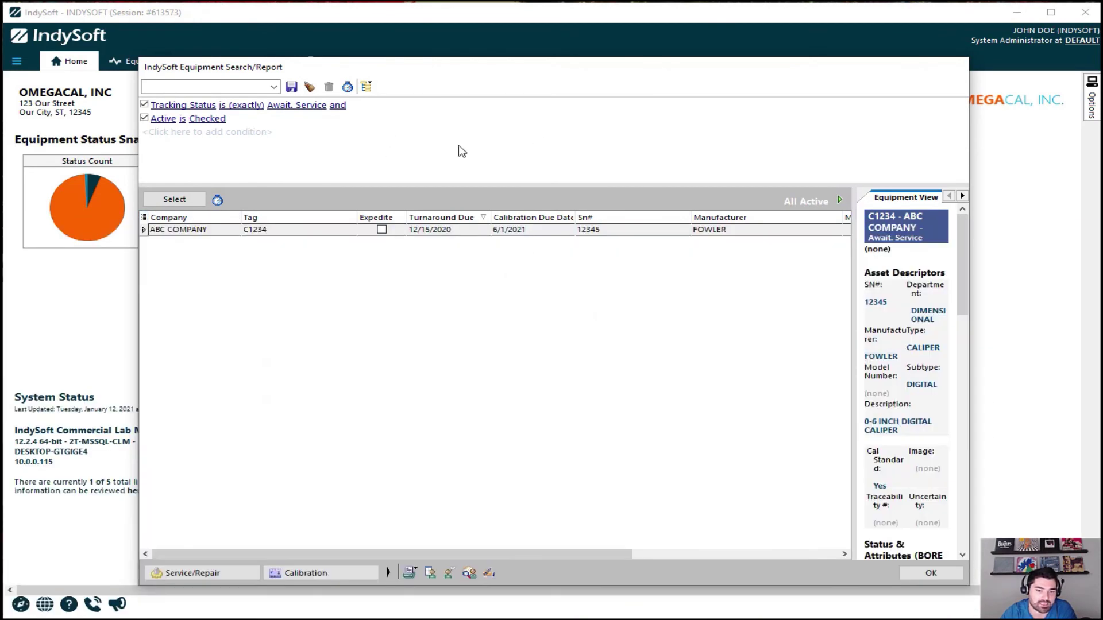
- Filter the Await. Service equipment search by Company is (exactly) ABC COMPANY, run it, and close the search without saving
left_click(171, 132)
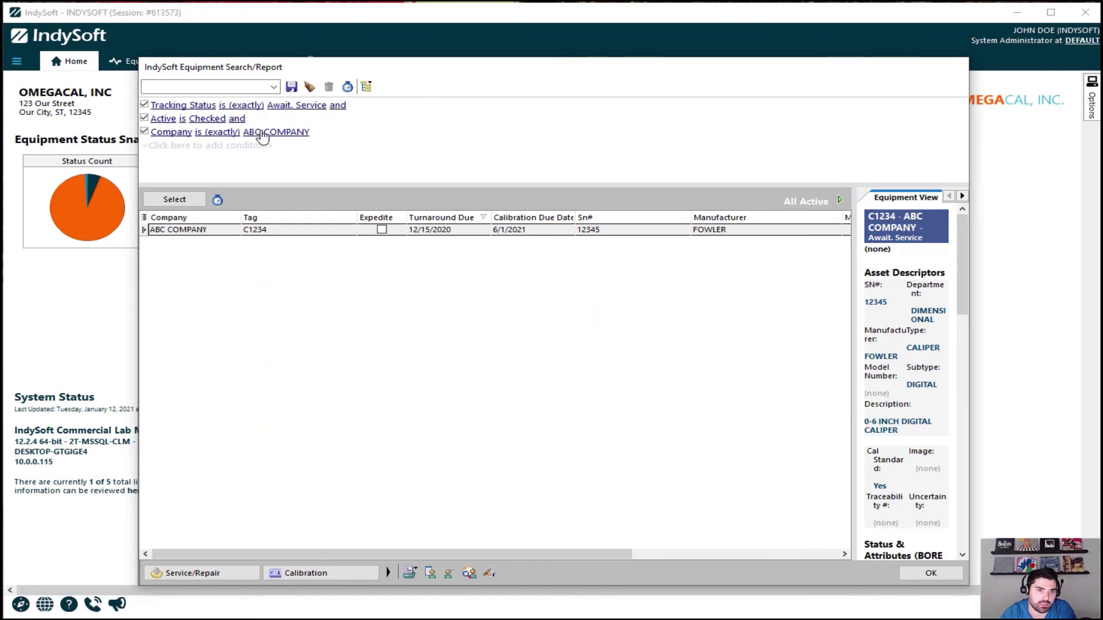
left_click(200, 199)
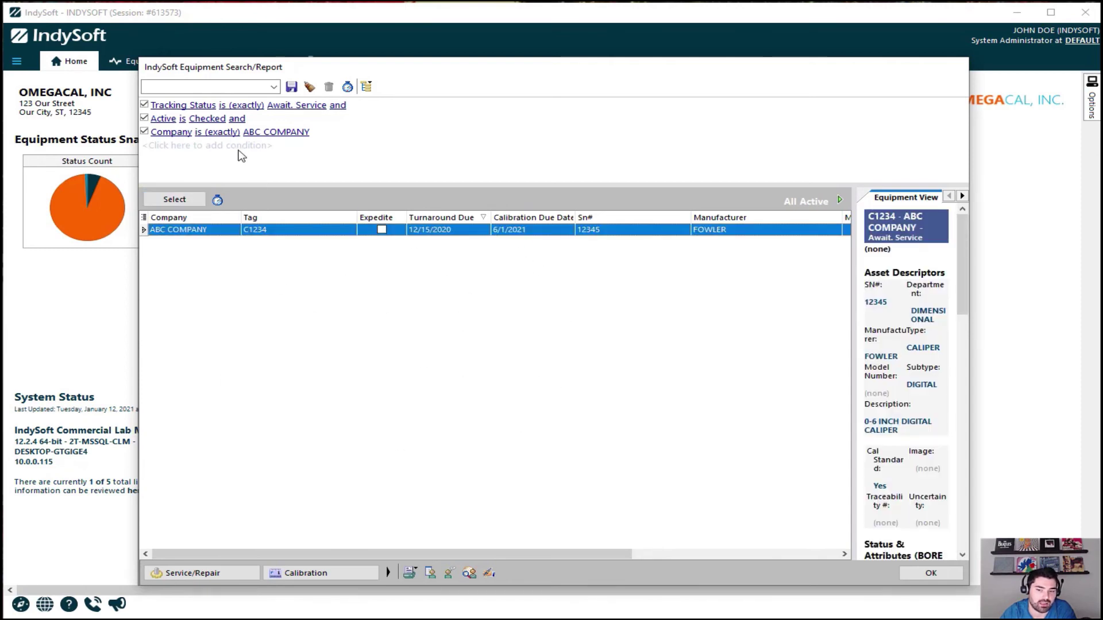
left_click(957, 574)
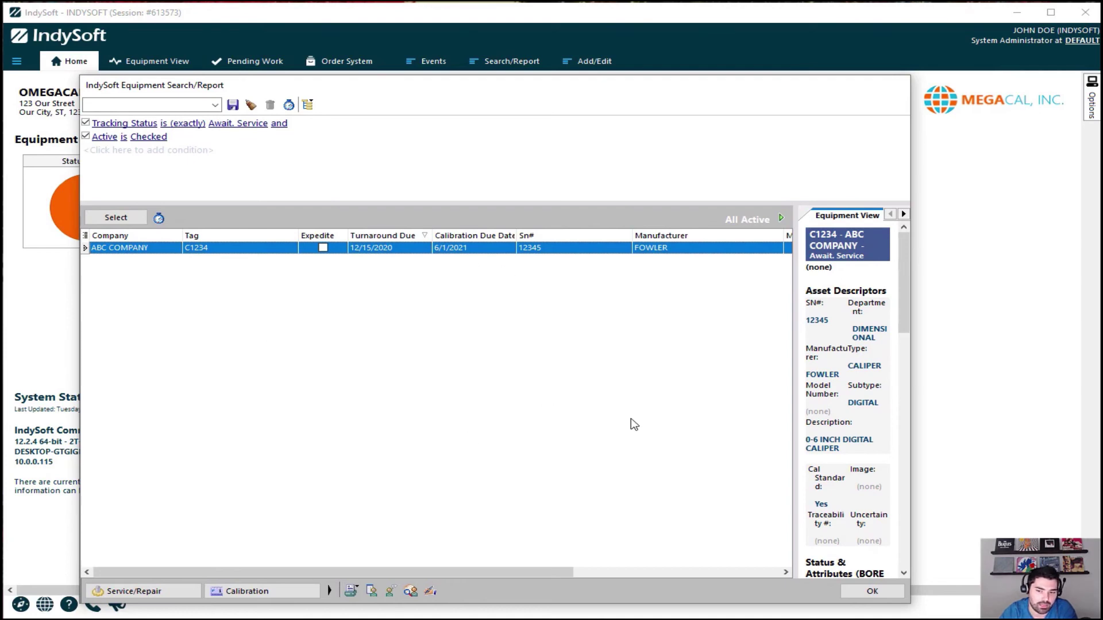
left_click(899, 595)
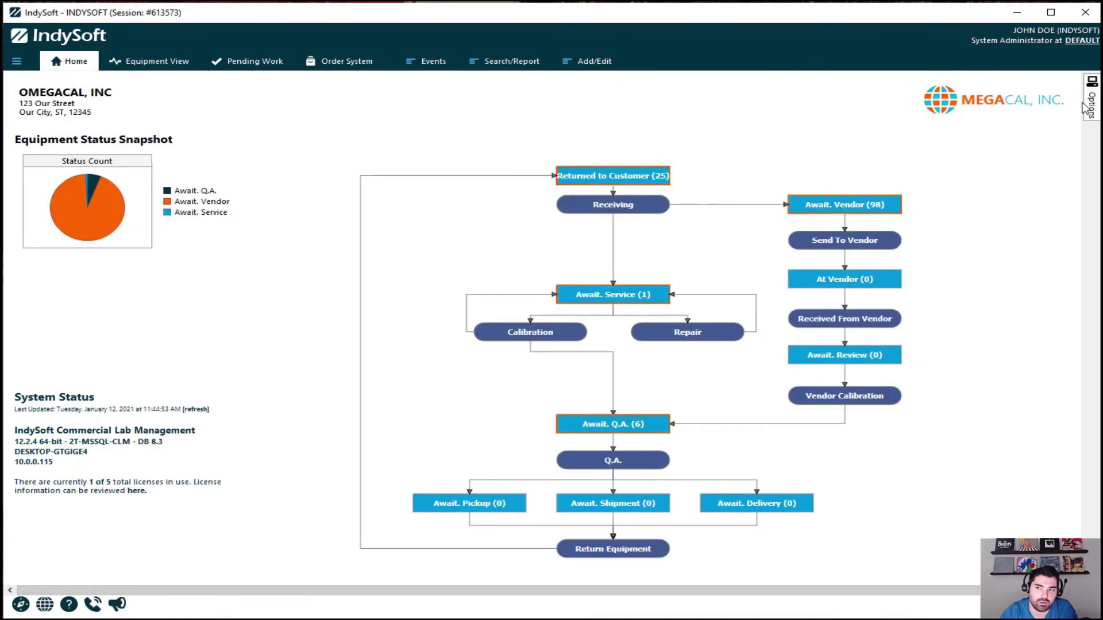
- Create an Equipment report template named TECH ALL ACTIVE in PrintBuilder, cloned from ALL ACTIVE, and close PrintBuilder
left_click(1086, 107)
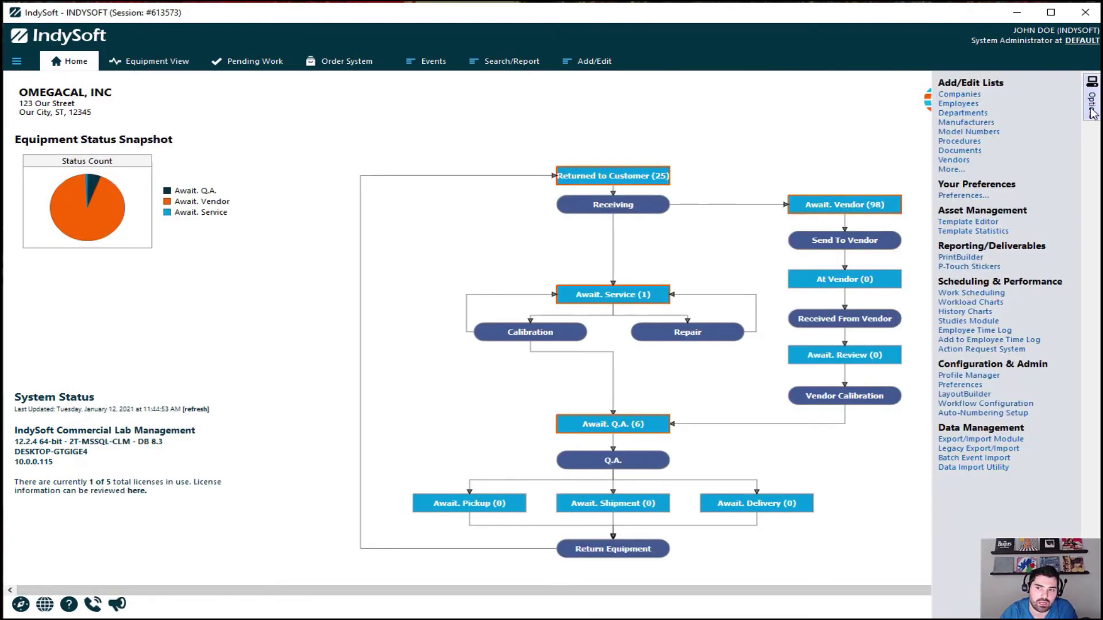
left_click(960, 257)
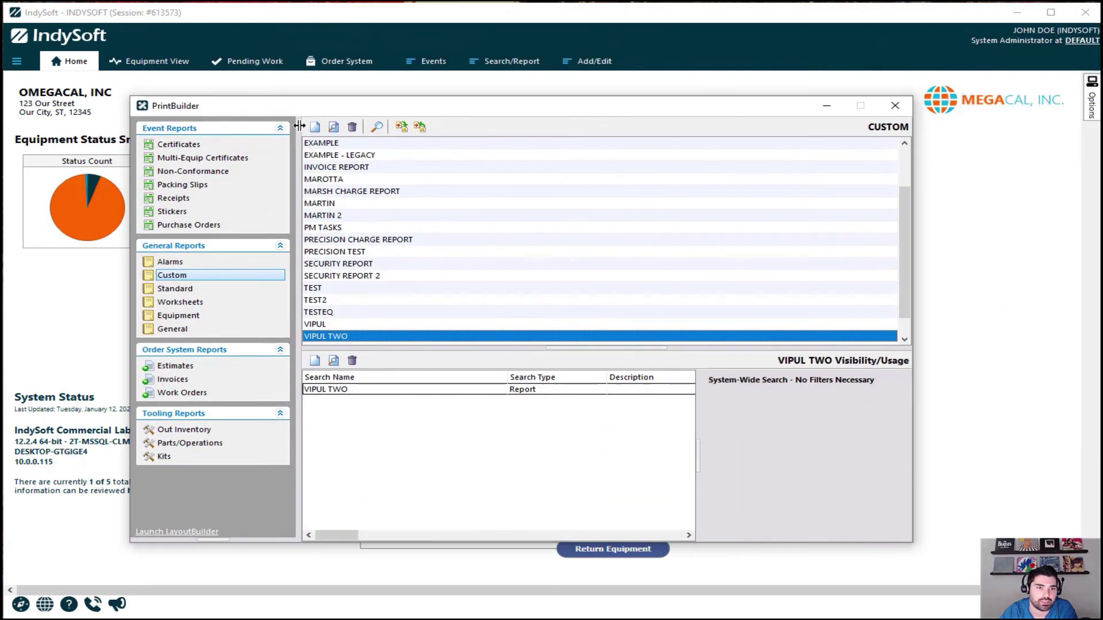
left_click(176, 317)
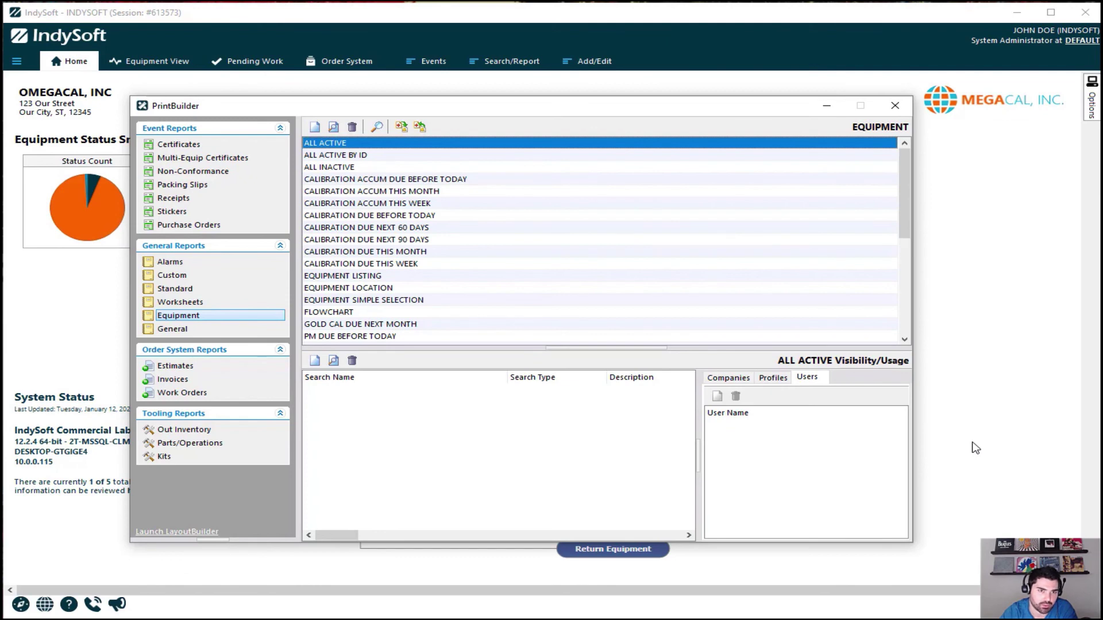
left_click(314, 128)
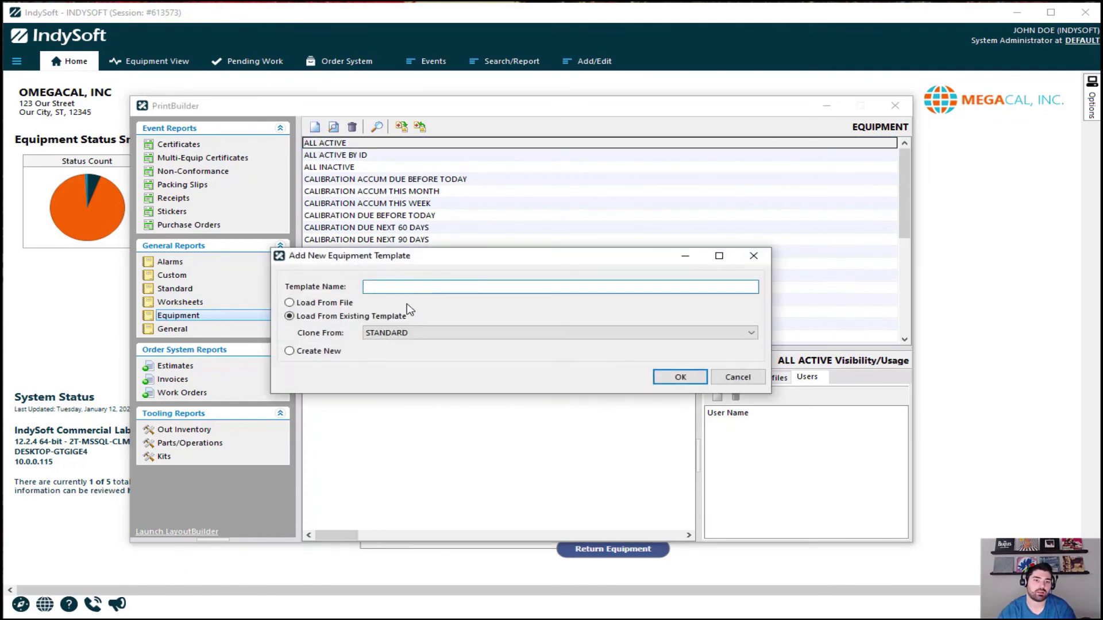
left_click(414, 332)
scroll(405, 353, "up", 10)
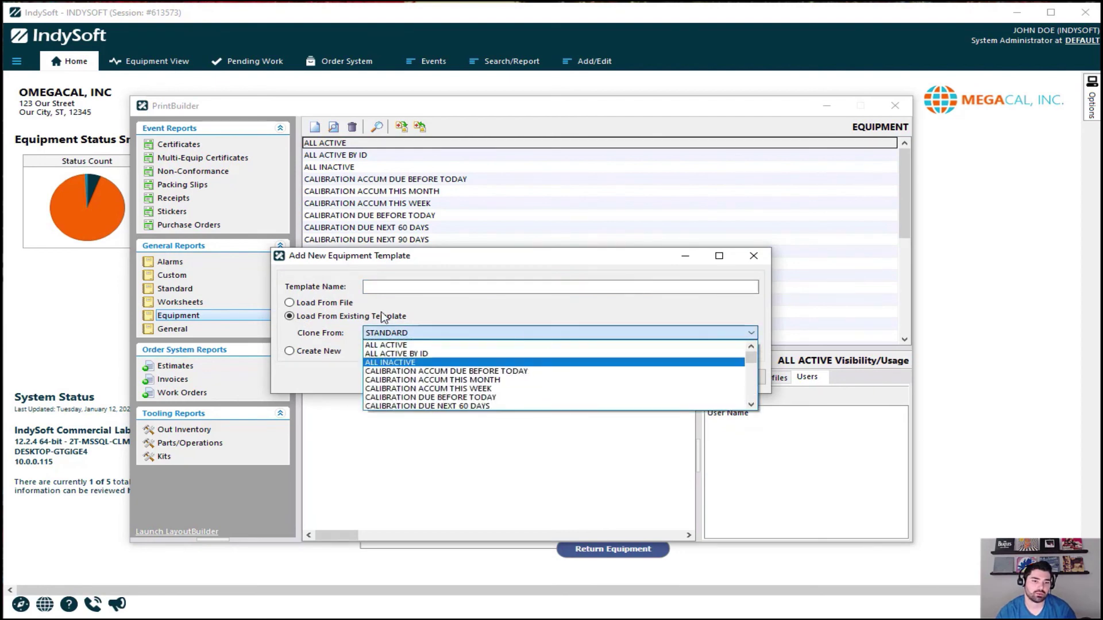
left_click(396, 345)
left_click(391, 284)
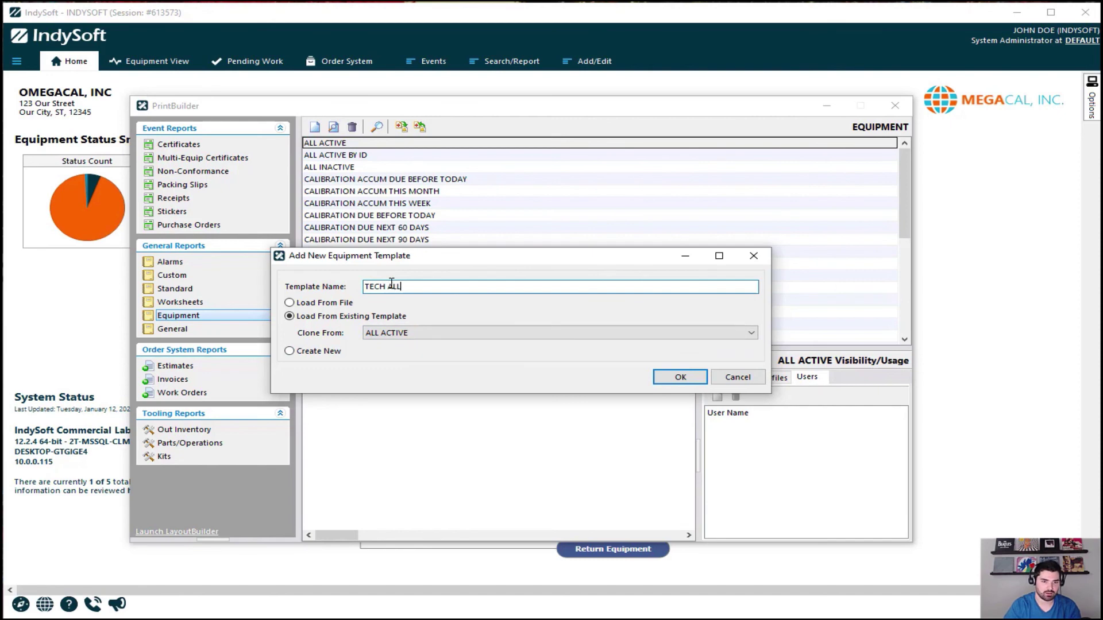
type("TECH ALL ACTIVE")
key("Return")
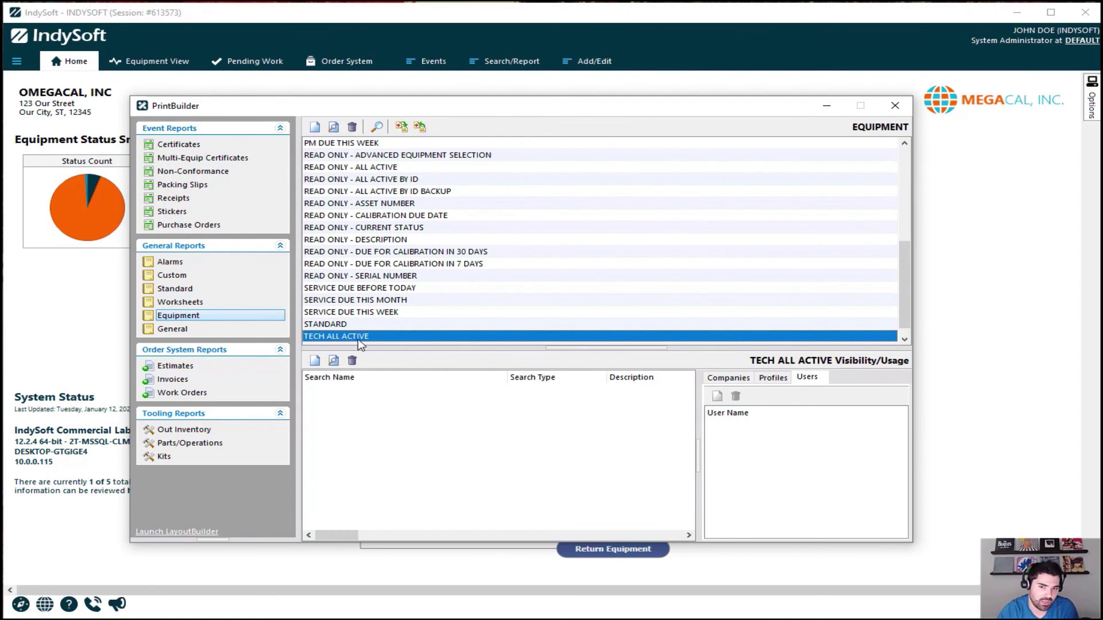
left_click(895, 106)
- Open the TECH FLOW flowchart from LayoutBuilder for editing and set its home view Search By to TECH ALL ACTIVE
mouse_move(1091, 102)
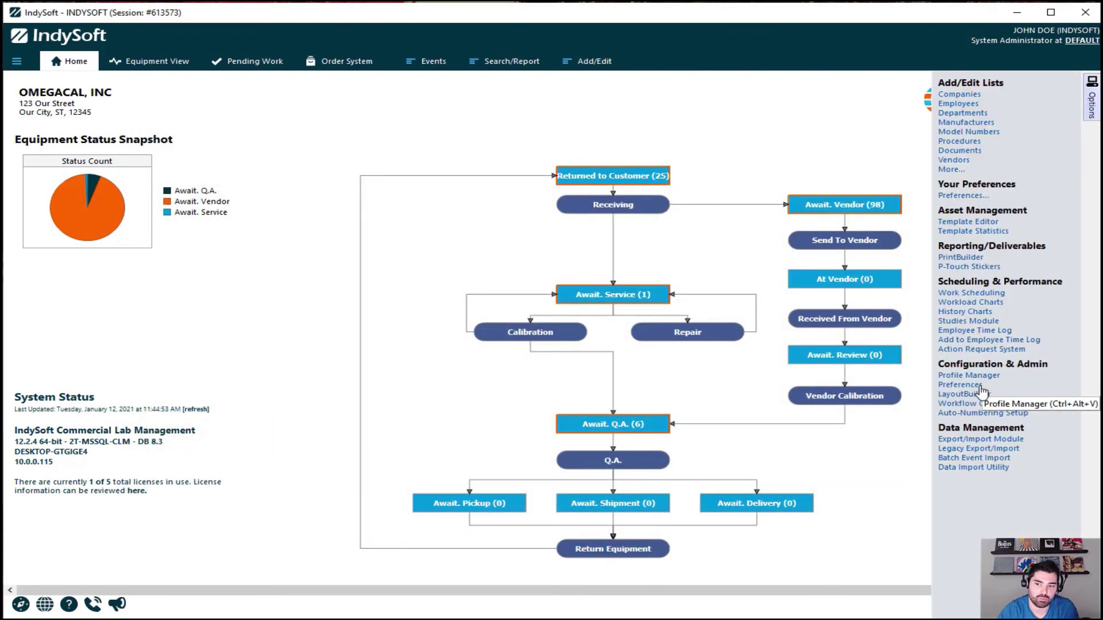
left_click(973, 402)
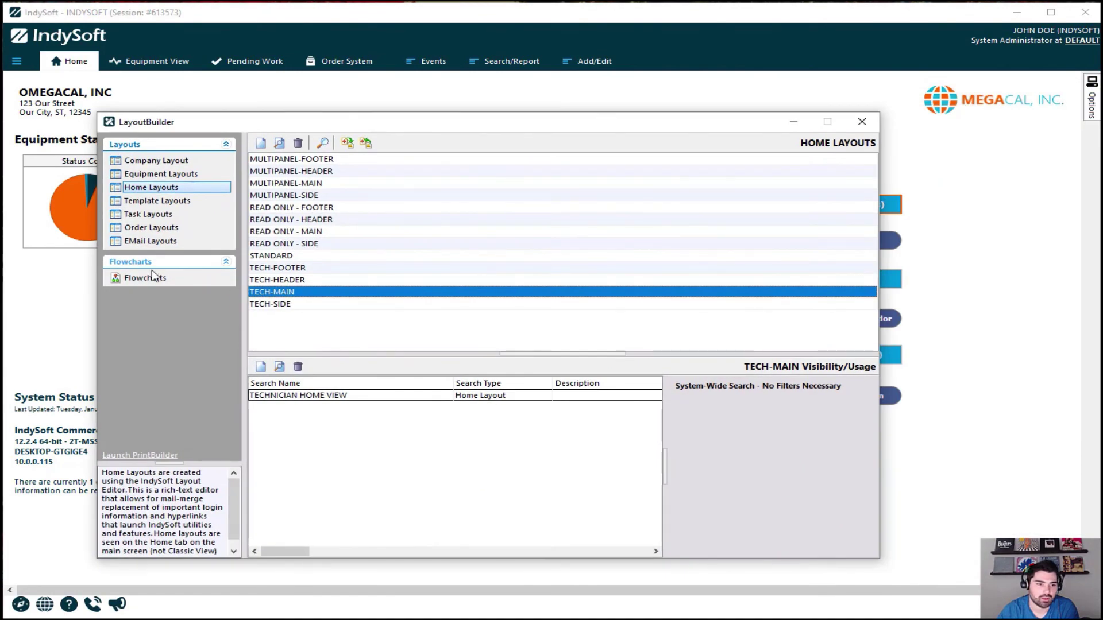
left_click(134, 281)
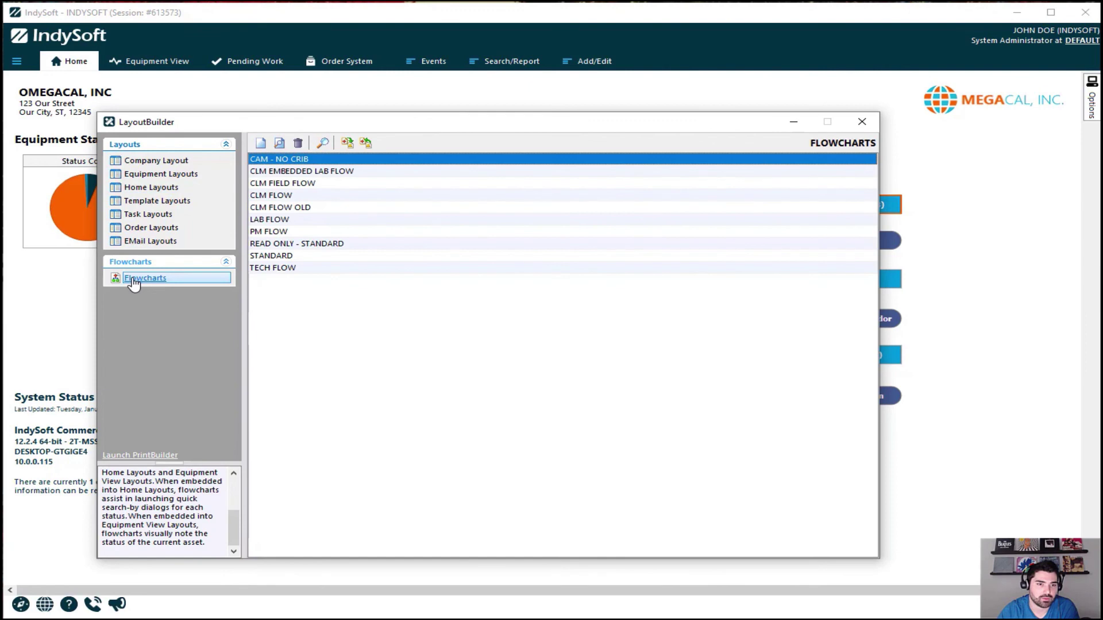
left_click(285, 270)
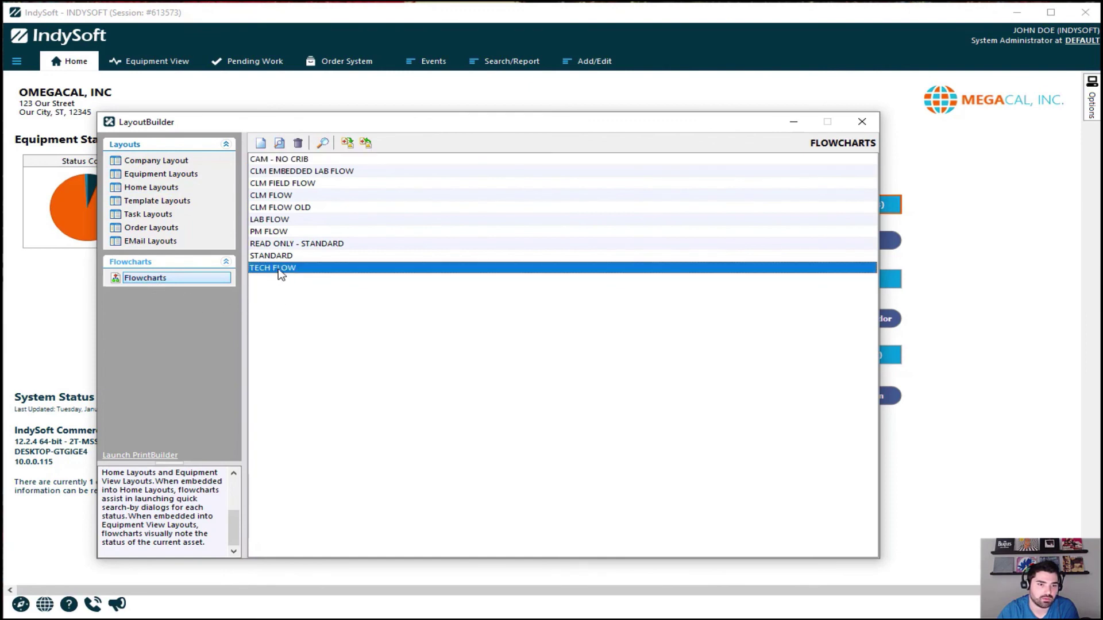
double_click(287, 298)
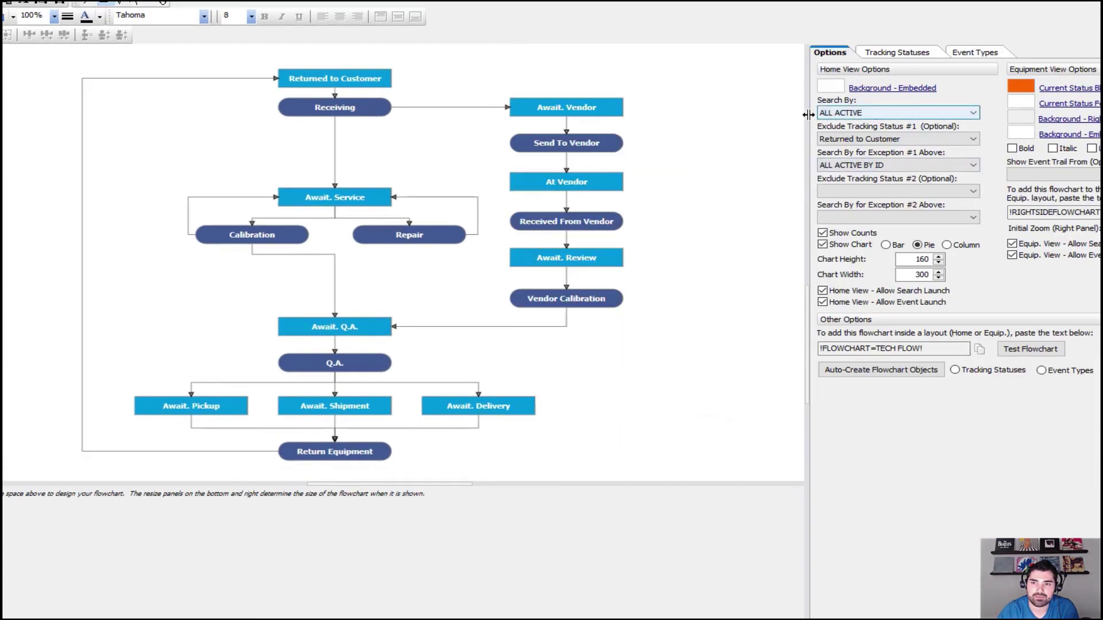
left_click(867, 116)
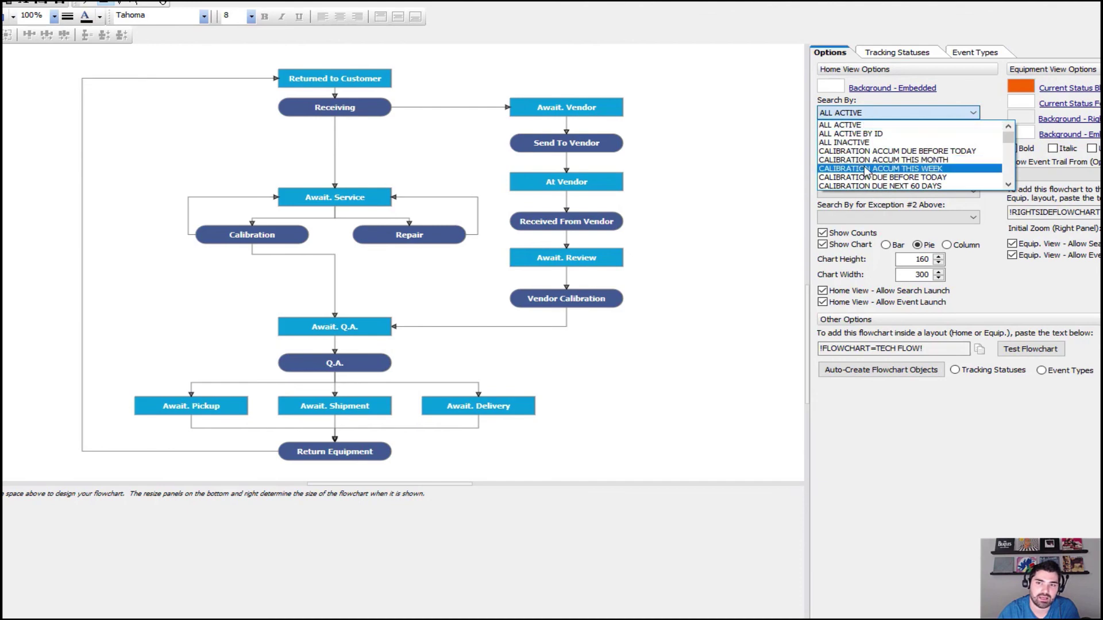
scroll(866, 170, "down", 10)
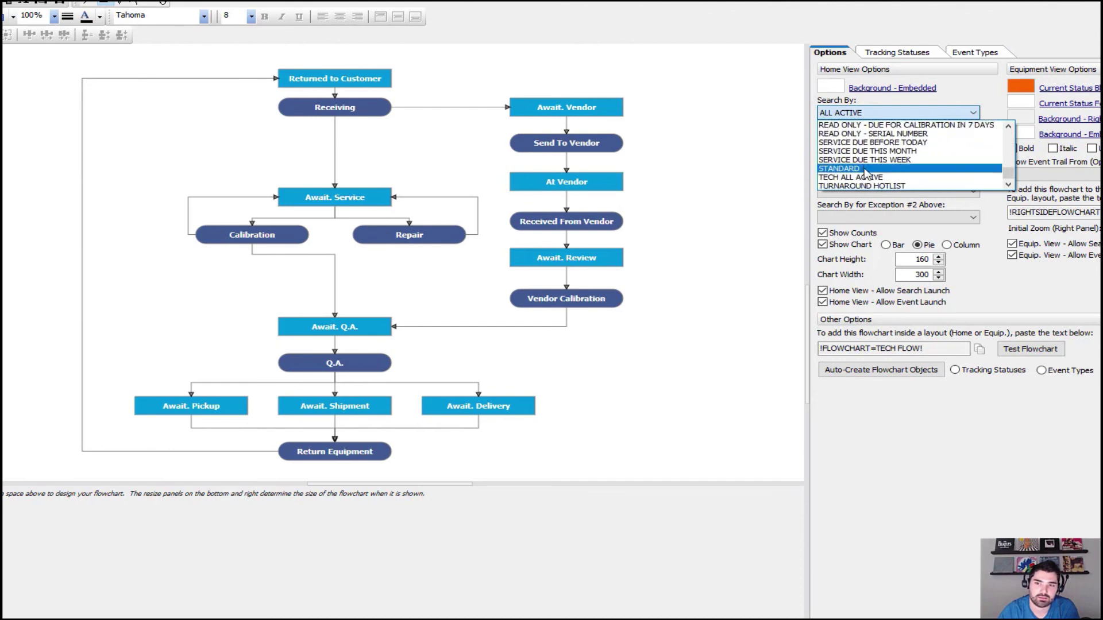
left_click(861, 181)
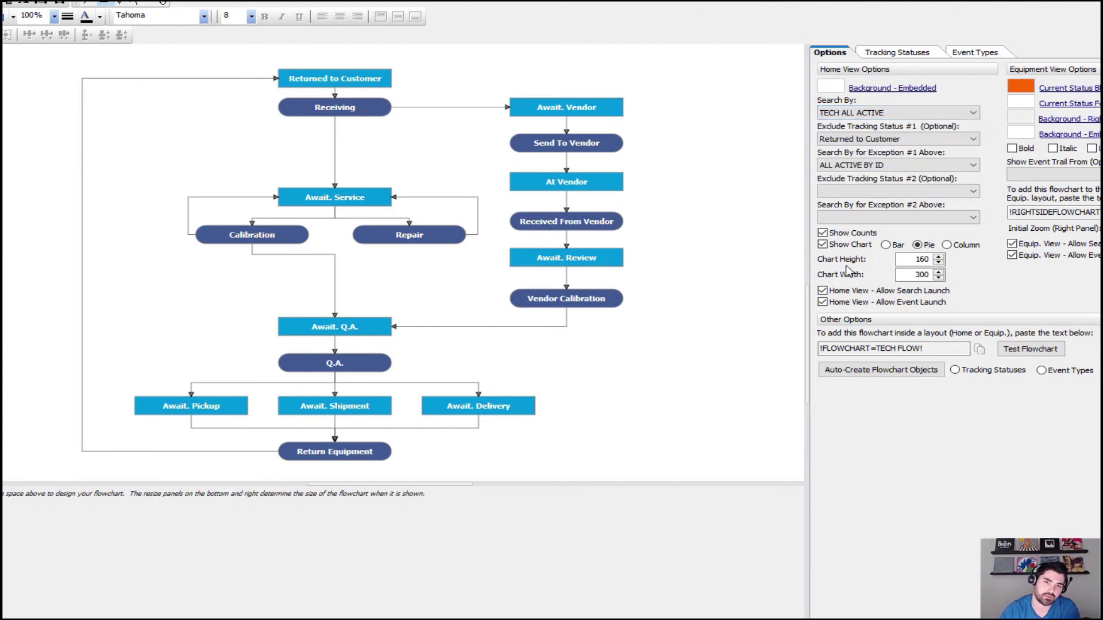